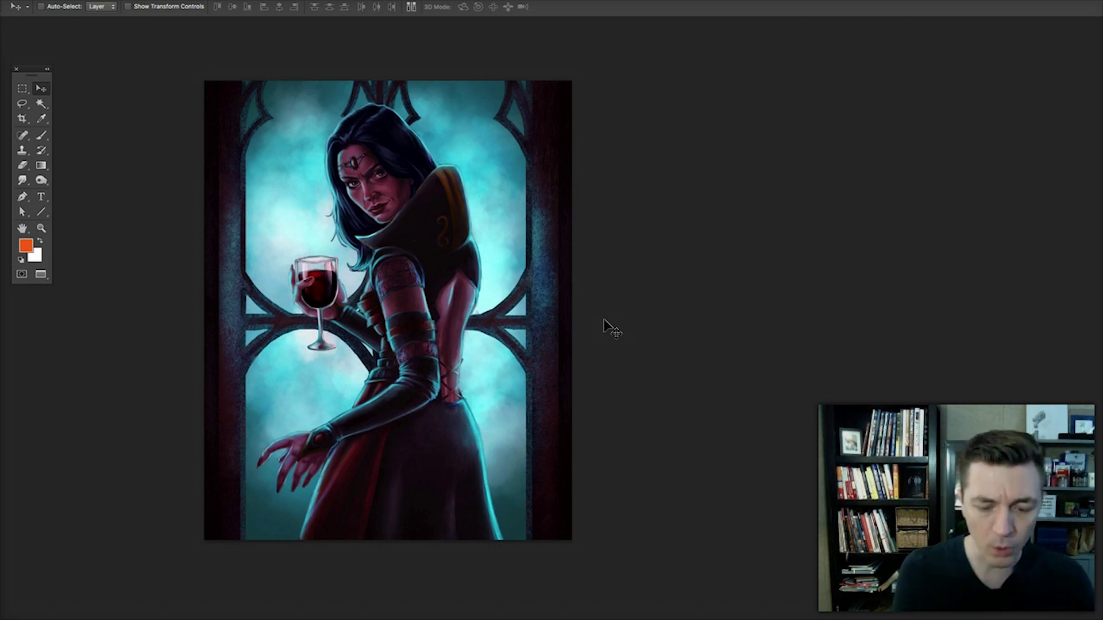
- Zoom in and pan to frame the woman, her wine glass and arm, then zoom out one step
key(super+plus)
drag(313, 265, 471, 384)
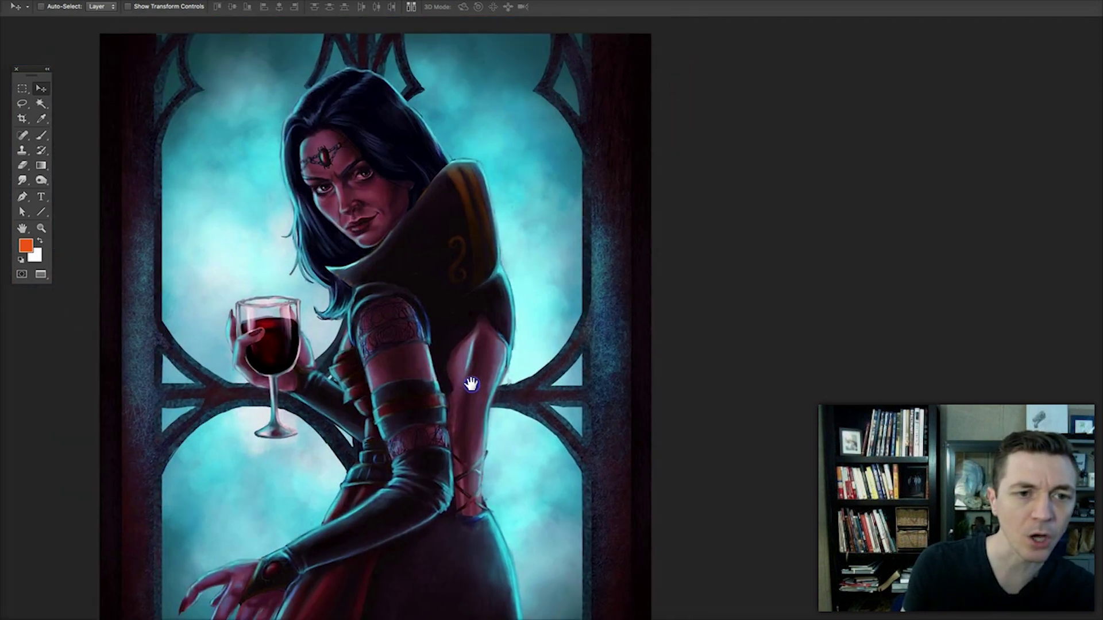
drag(497, 449, 509, 428)
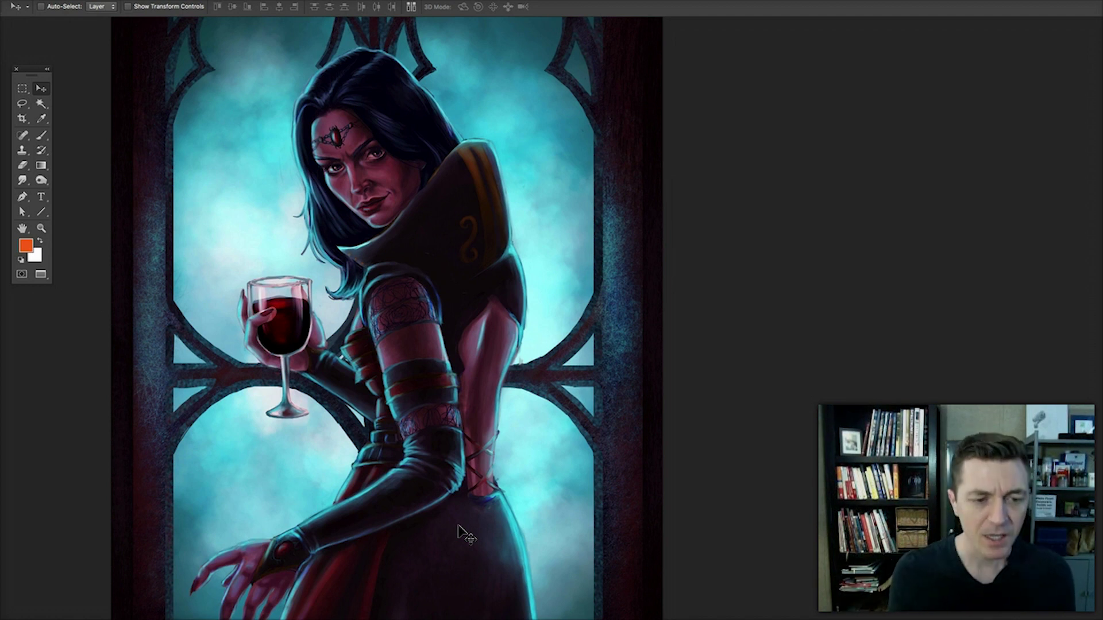
key(space)
drag(393, 446, 385, 414)
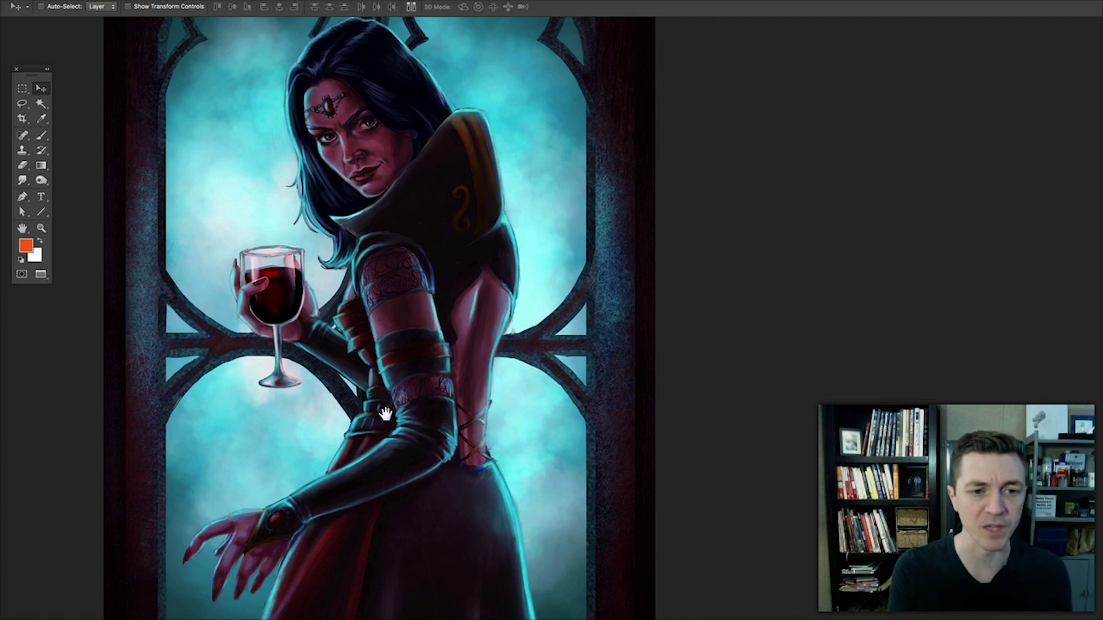
key(super+minus)
drag(489, 323, 471, 357)
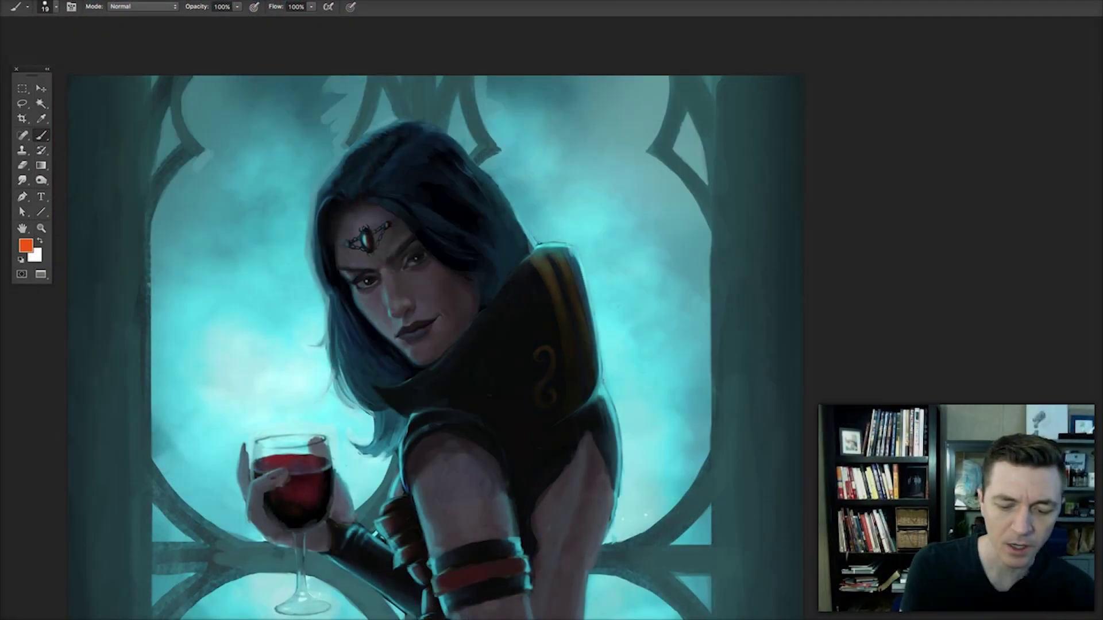
- Zoom in one step closer on the woman's face, hair and collar
key(super+equal)
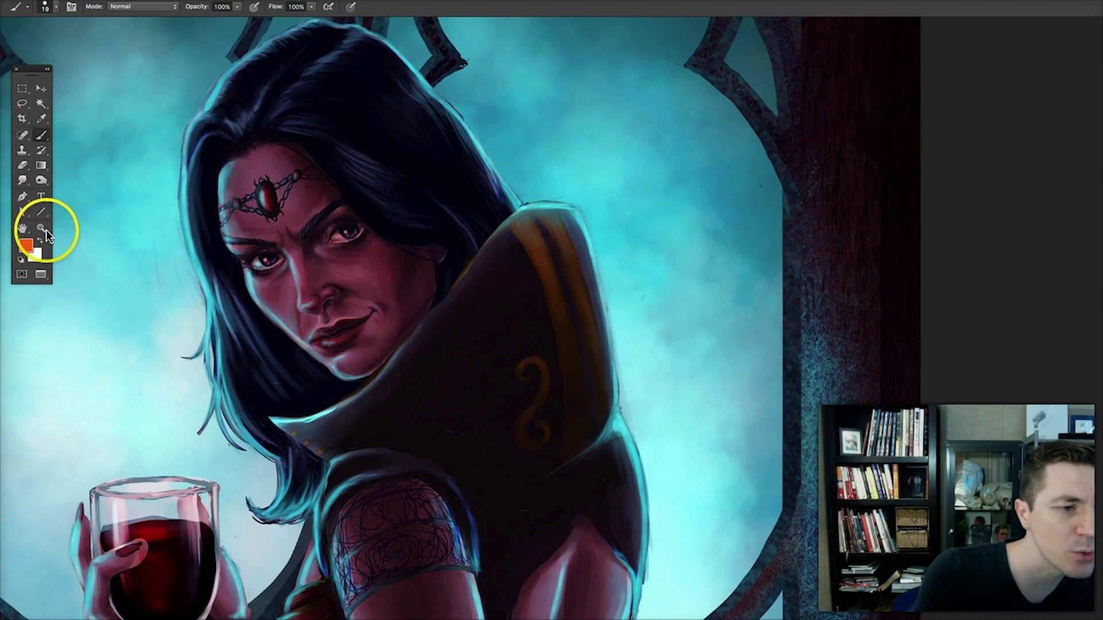
- Rotate the canvas view to tilt the painting, pan onto the face, then ease the rotation back
click(19, 229)
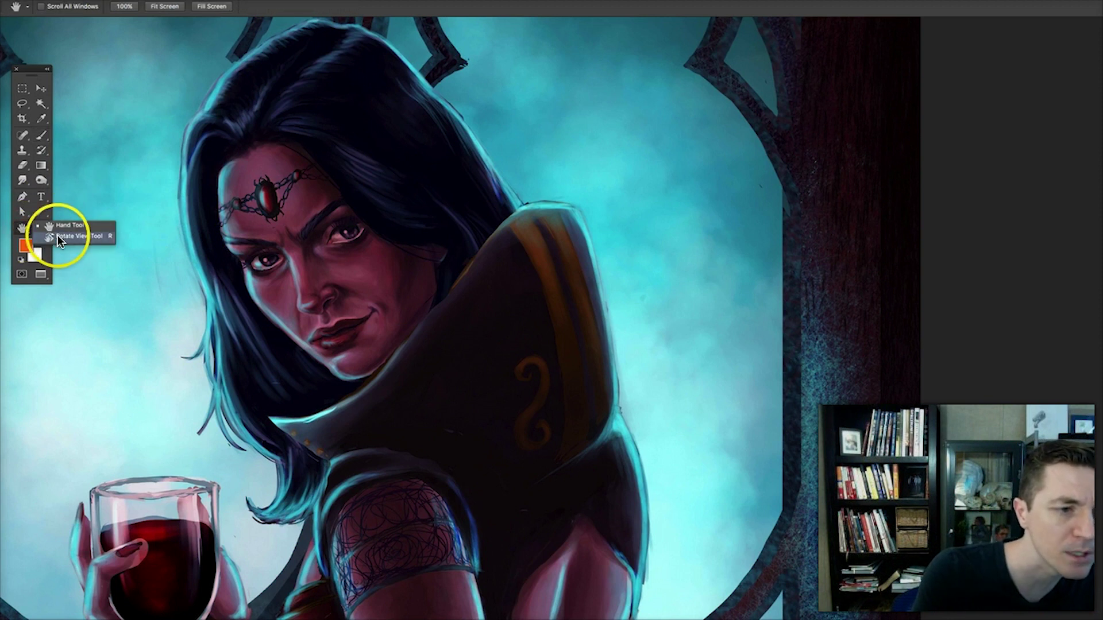
click(74, 236)
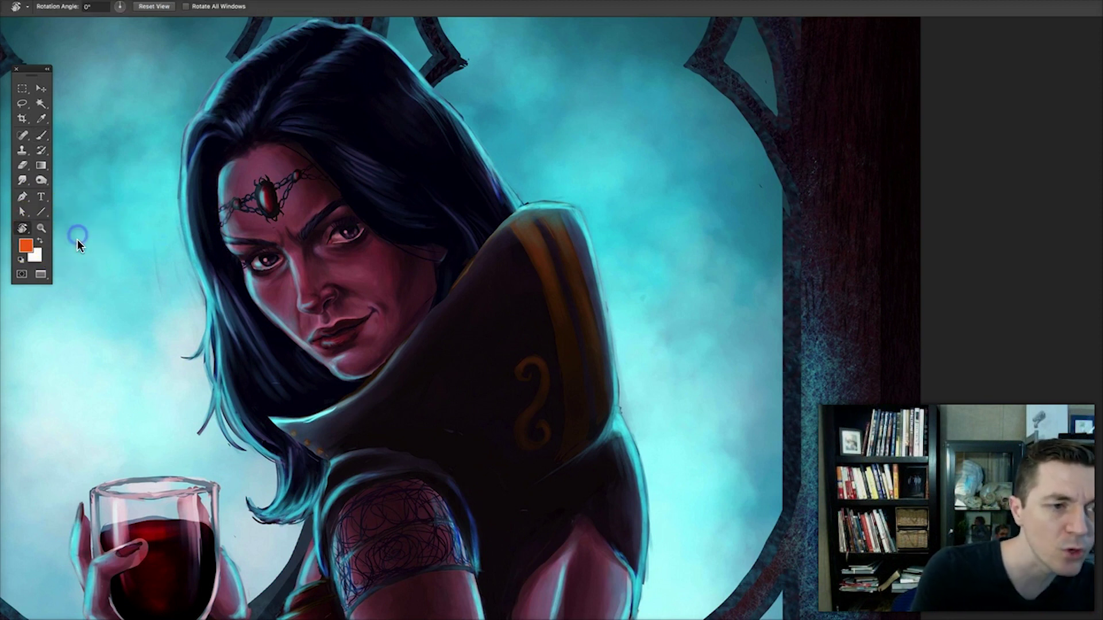
mouse_move(615, 164)
mouse_down()
mouse_move(684, 239)
mouse_move(699, 304)
mouse_move(734, 326)
mouse_up()
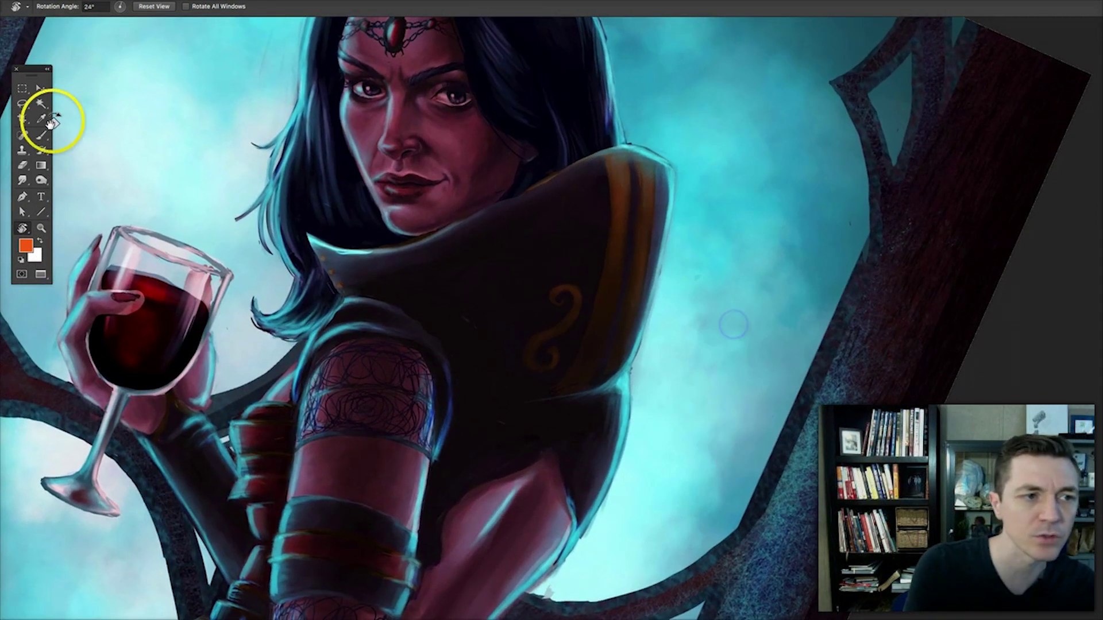
click(41, 88)
drag(517, 223, 542, 382)
click(457, 376)
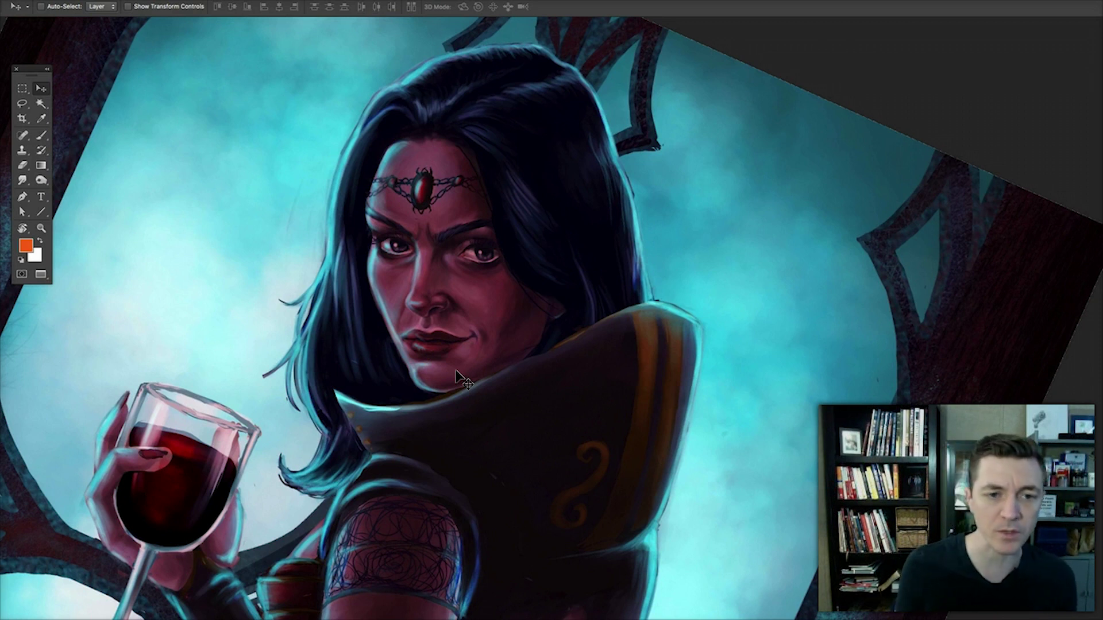
click(25, 229)
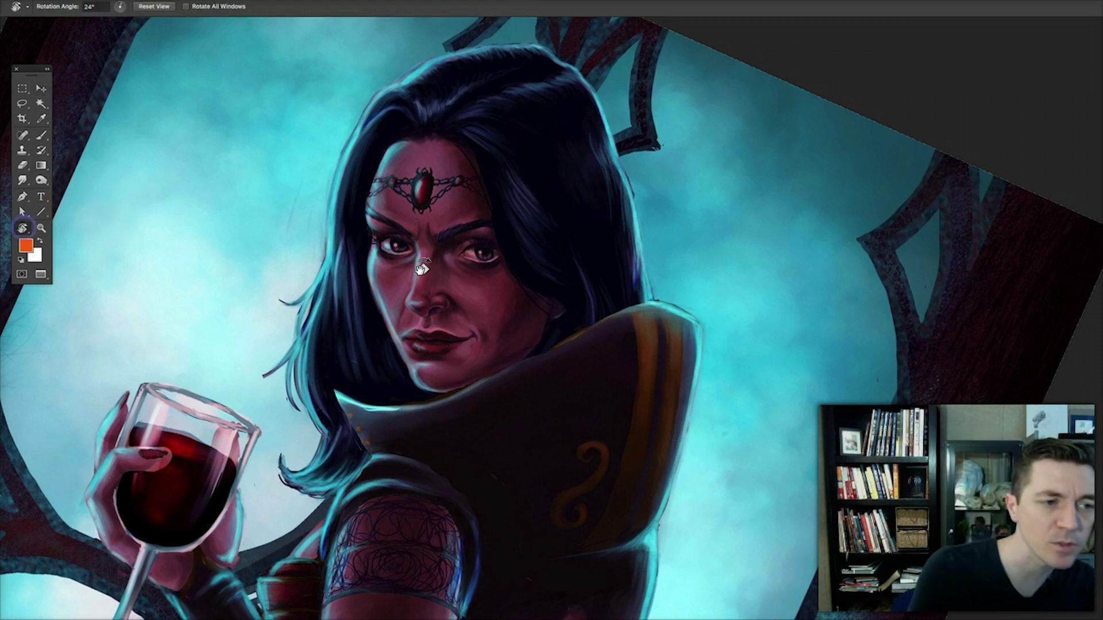
drag(770, 366, 758, 305)
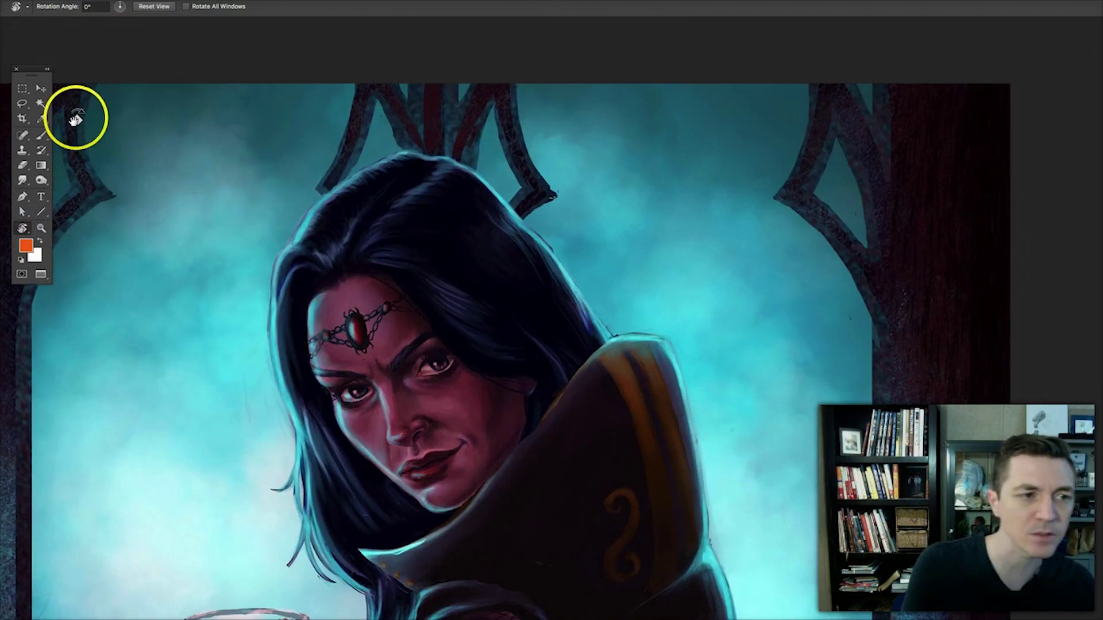
click(43, 89)
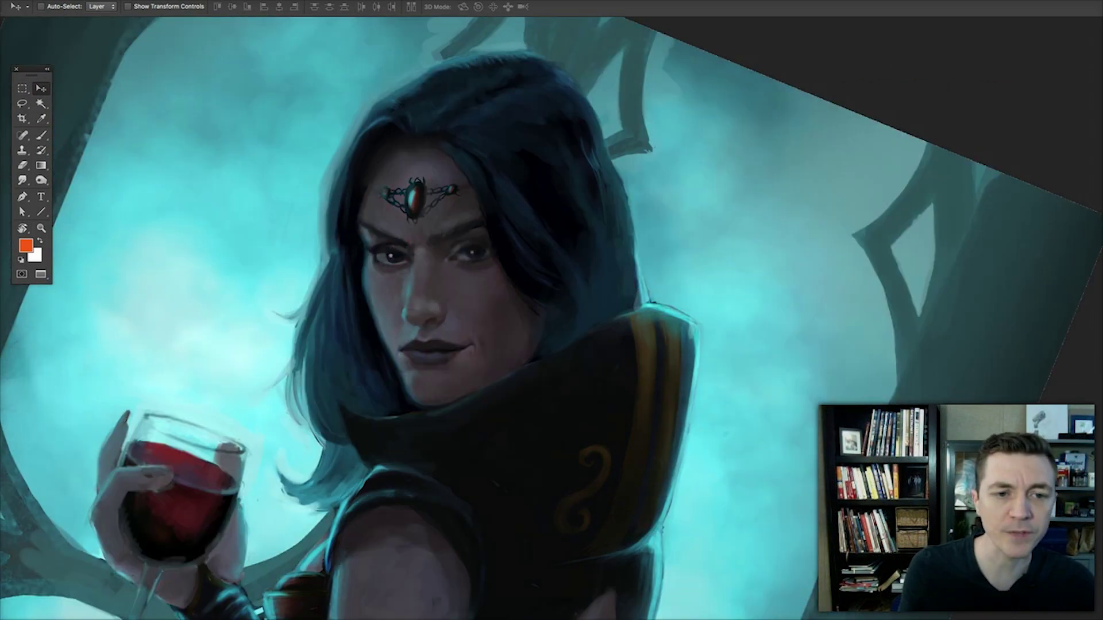
- Set the paint colour to a very dark purple-grey, sampled from the face and refined in the Color Picker
click(768, 442)
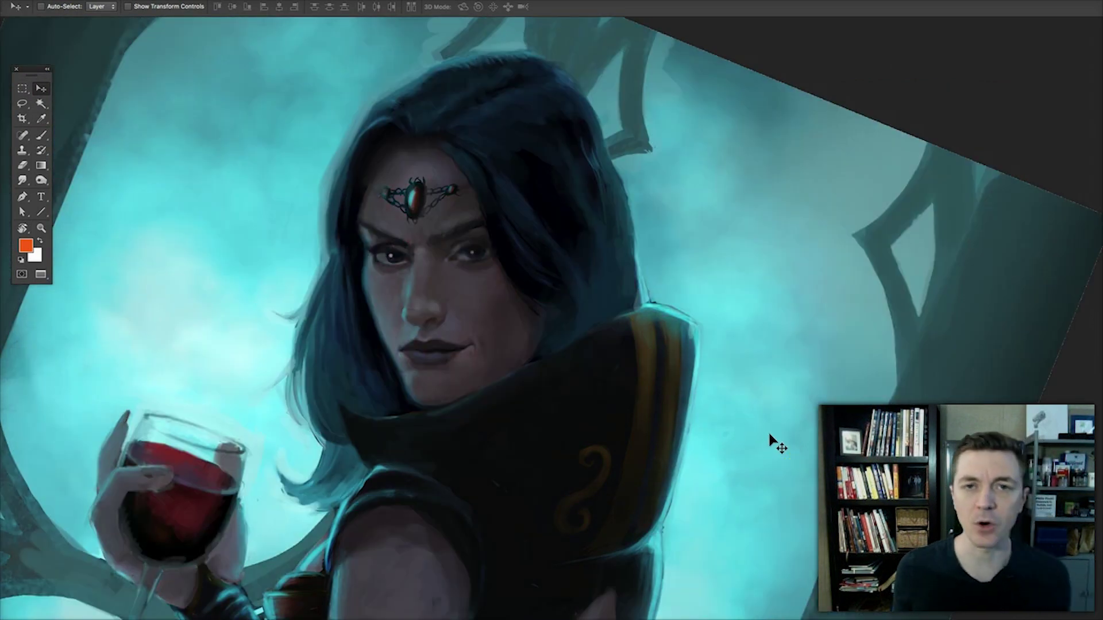
click(41, 135)
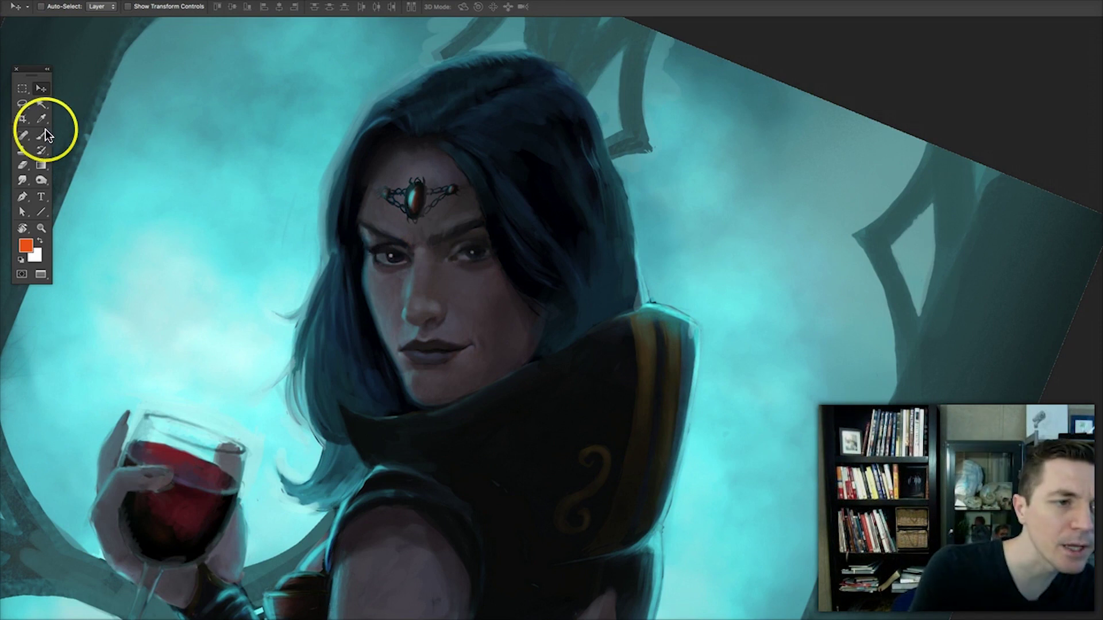
key(i)
click(468, 287)
click(26, 247)
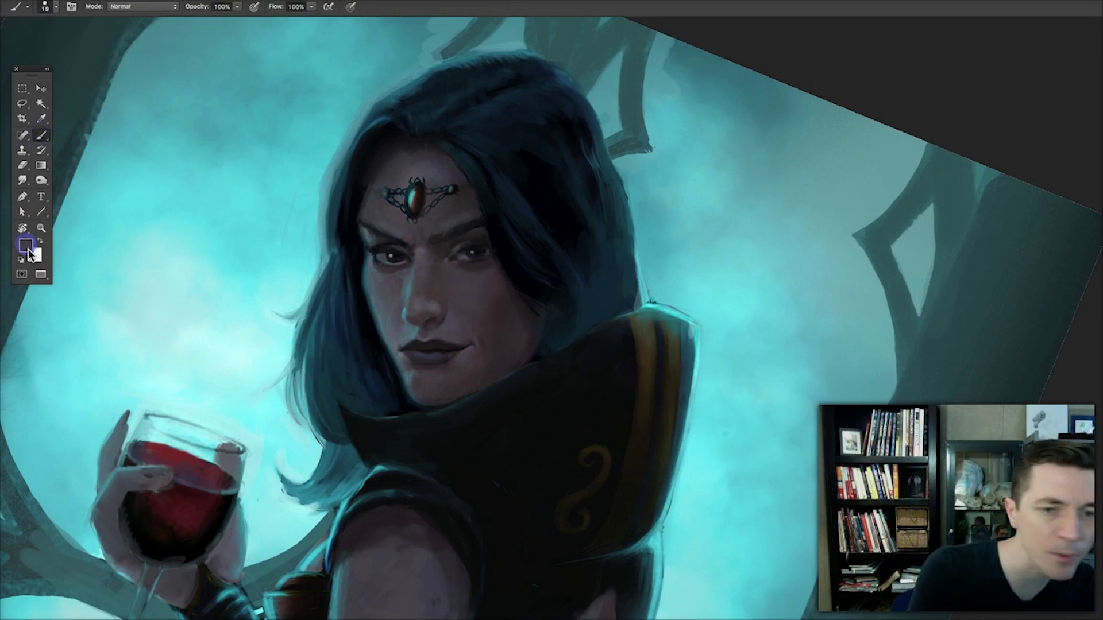
click(744, 425)
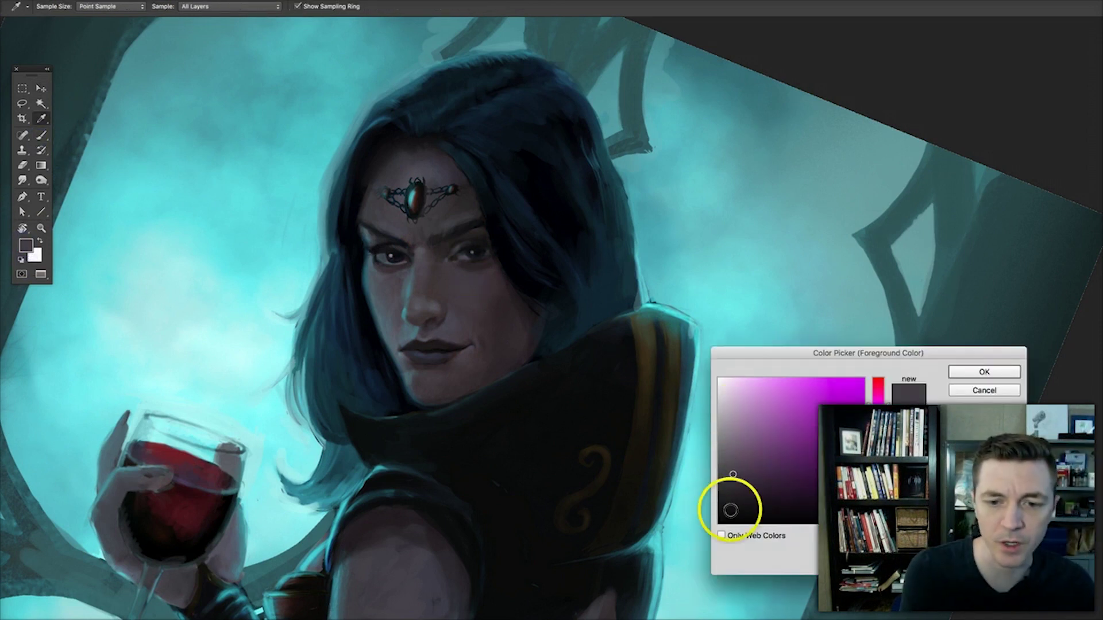
click(983, 372)
- Sample the background cyan as the brush colour and reset the canvas rotation to upright
key(b)
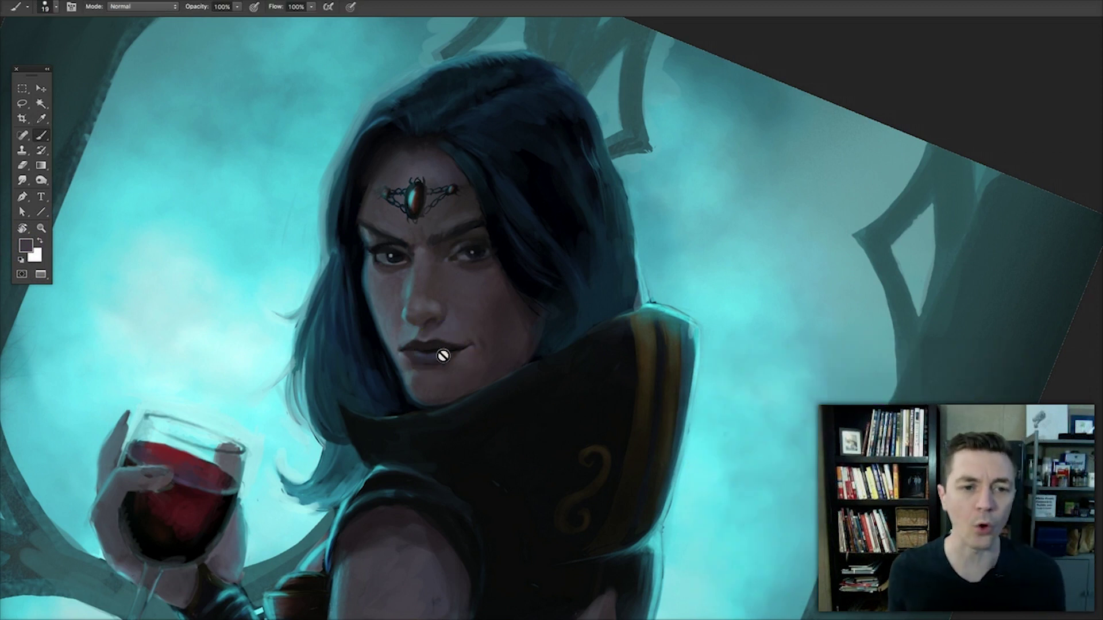
alt+click(276, 247)
click(548, 411)
click(41, 88)
click(735, 288)
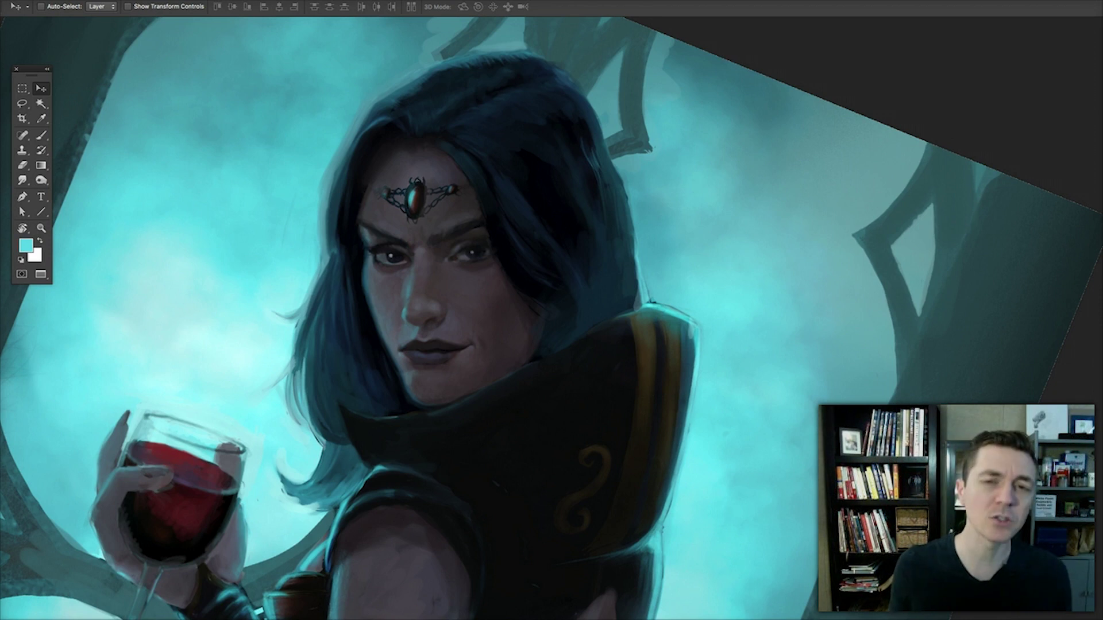
key(Escape)
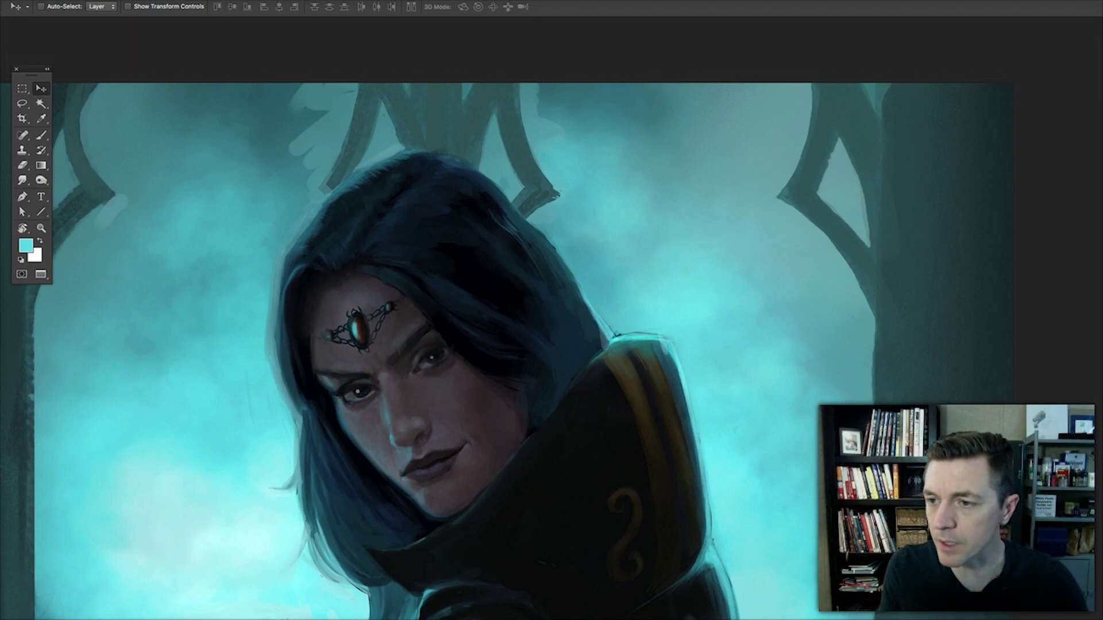
- Pan the painting right and up to bring the whole canvas back into view
drag(414, 402, 576, 310)
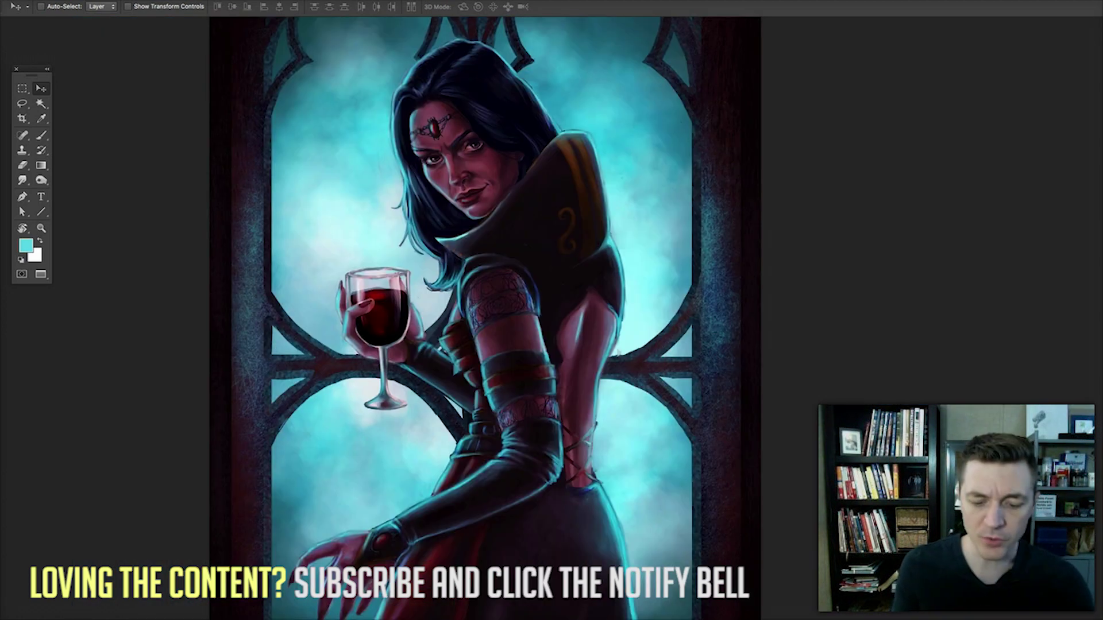
- Zoom out one step, reframe, and repaint the base of the wine glass with a brush stroke
key(super+minus)
drag(637, 380, 547, 345)
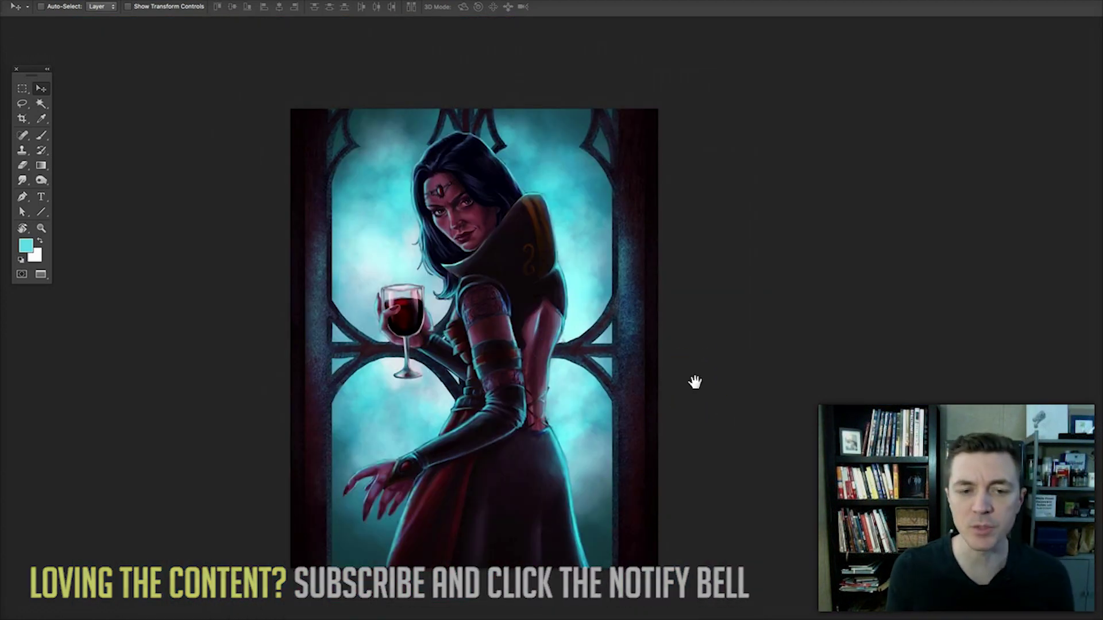
click(597, 247)
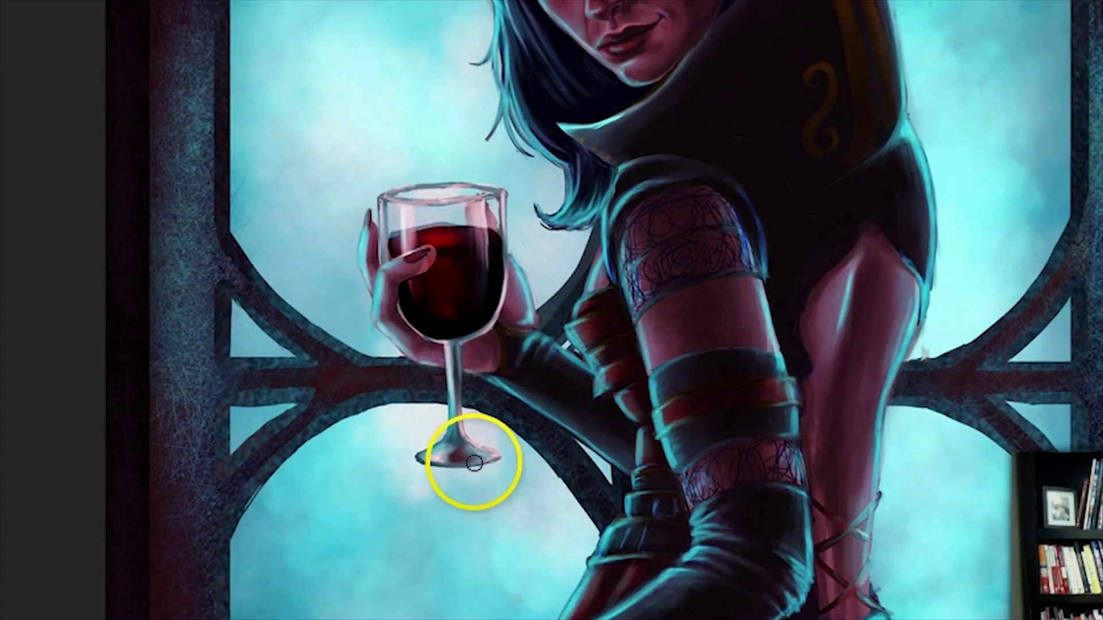
mouse_move(475, 488)
mouse_down()
mouse_move(424, 369)
mouse_move(510, 449)
mouse_move(442, 386)
mouse_move(482, 482)
mouse_move(490, 464)
mouse_move(413, 438)
mouse_up()
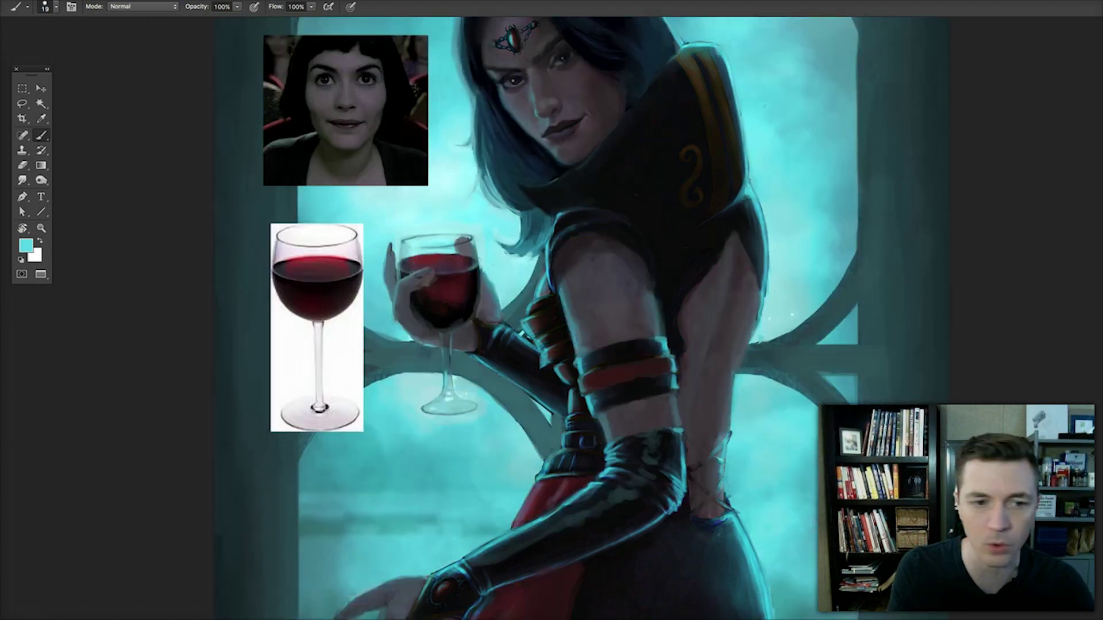
- Compare the painted glass with the reference photo, then center and zoom on the glass and hand
mouse_move(431, 322)
mouse_down()
mouse_move(308, 308)
mouse_move(354, 440)
mouse_up()
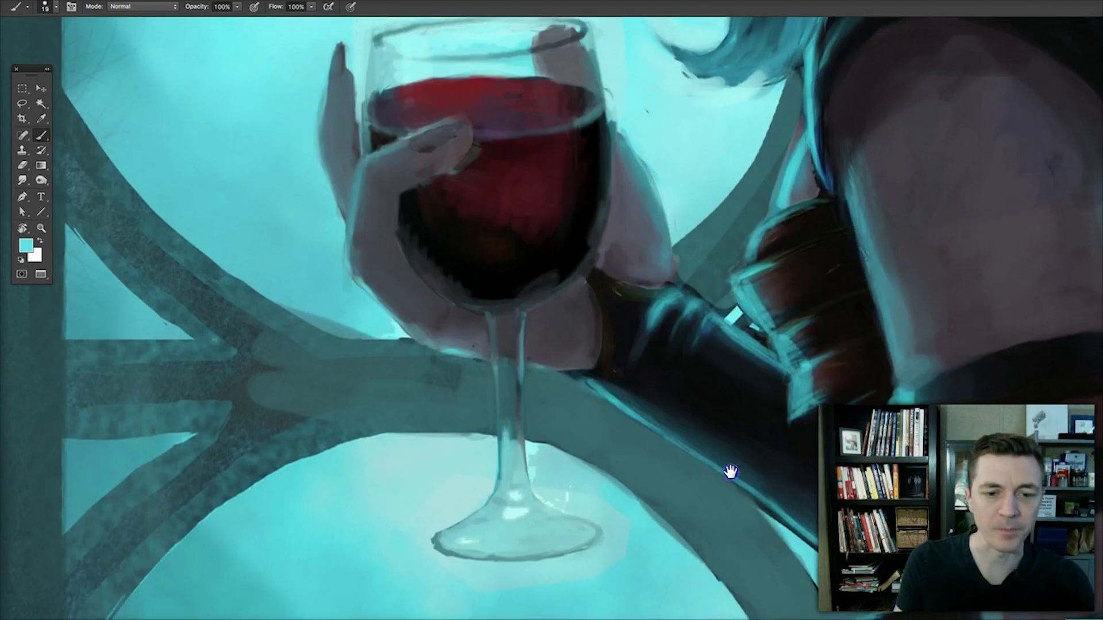
drag(727, 455, 730, 470)
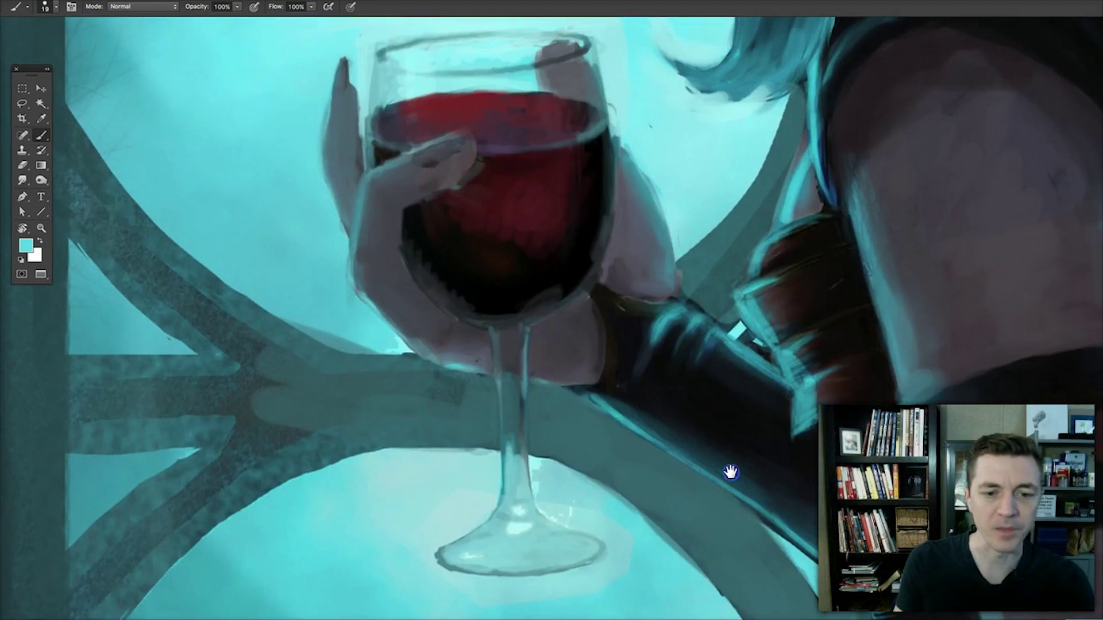
key(super+minus)
key(super+minus)
- Pick up the dark wine red as the paint colour, undoing the test dab on the glass base
drag(642, 453, 511, 395)
click(598, 359)
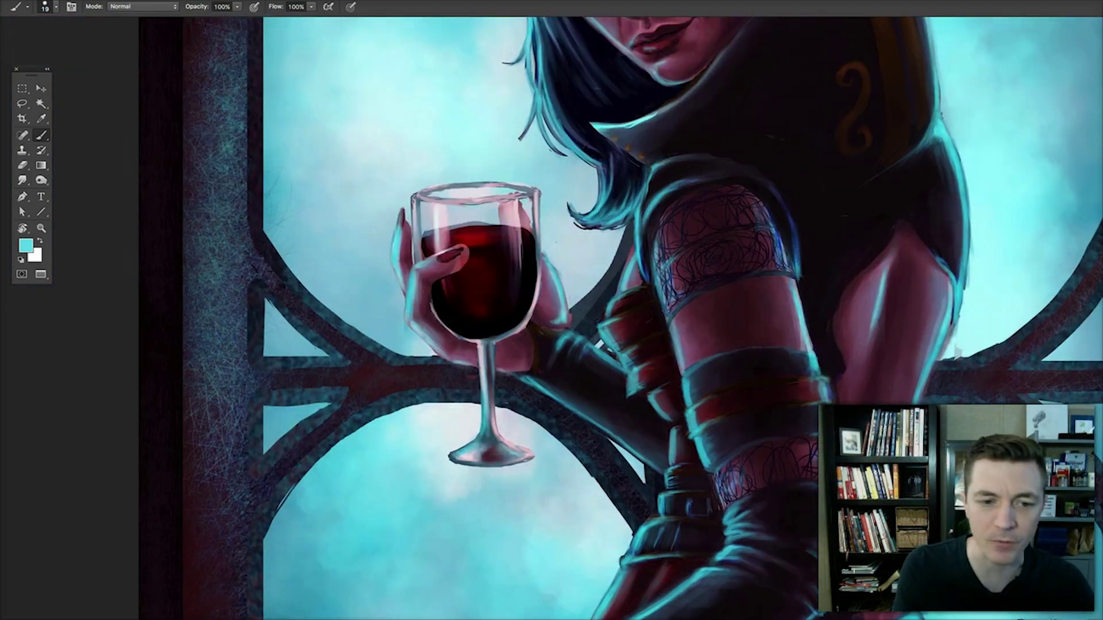
mouse_move(434, 462)
mouse_down()
mouse_move(498, 447)
mouse_move(489, 327)
mouse_move(499, 471)
mouse_move(487, 450)
mouse_move(494, 460)
mouse_move(506, 350)
mouse_move(482, 457)
mouse_up()
alt+click(495, 358)
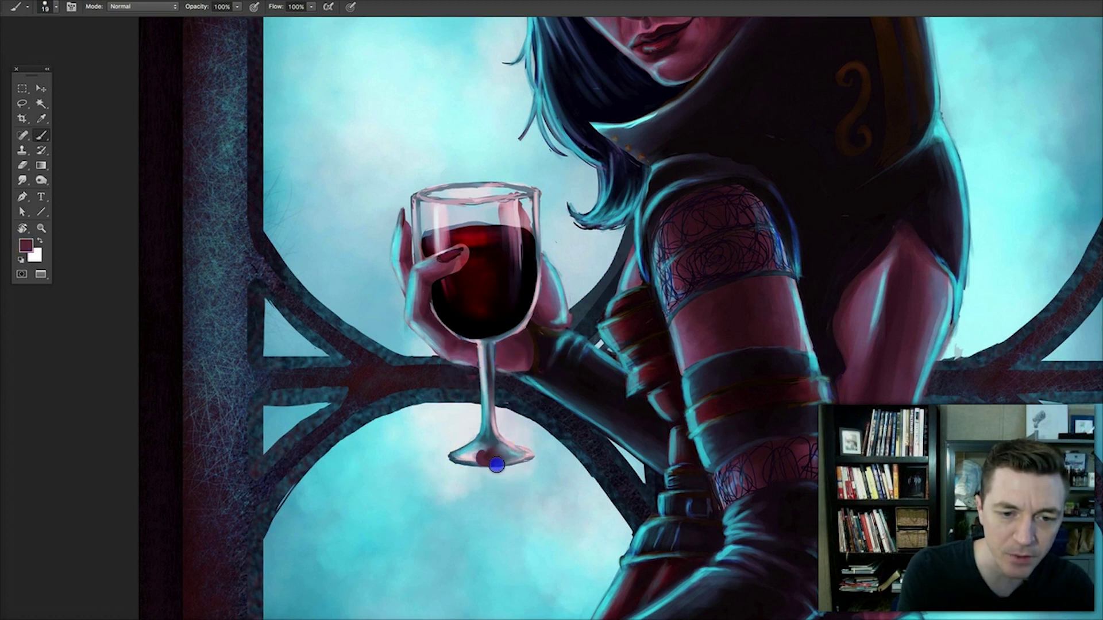
click(508, 587)
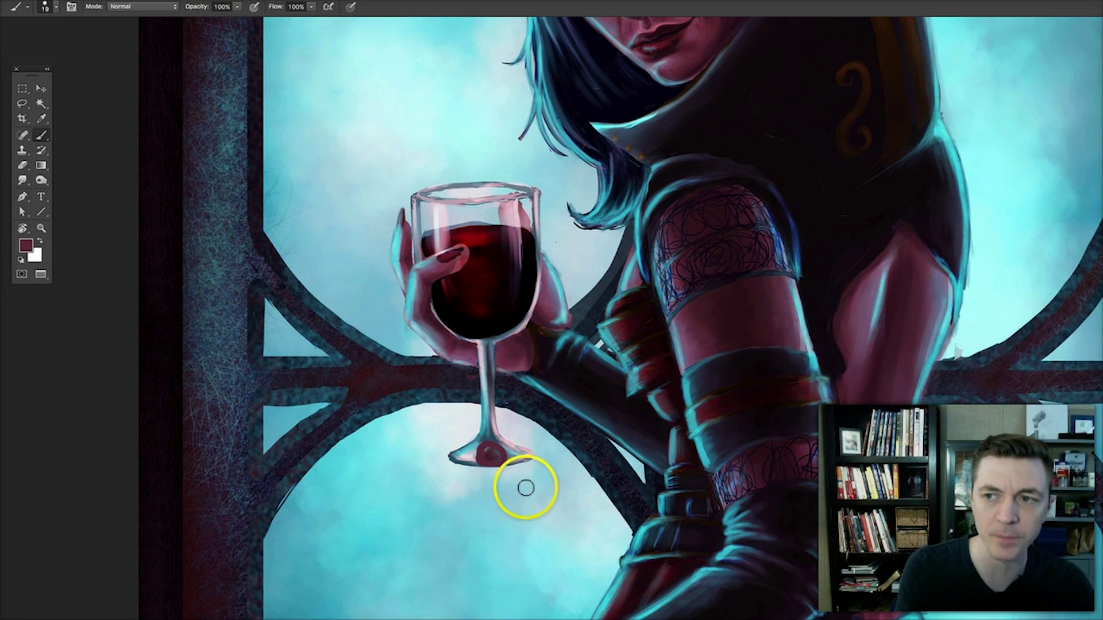
key(super+z)
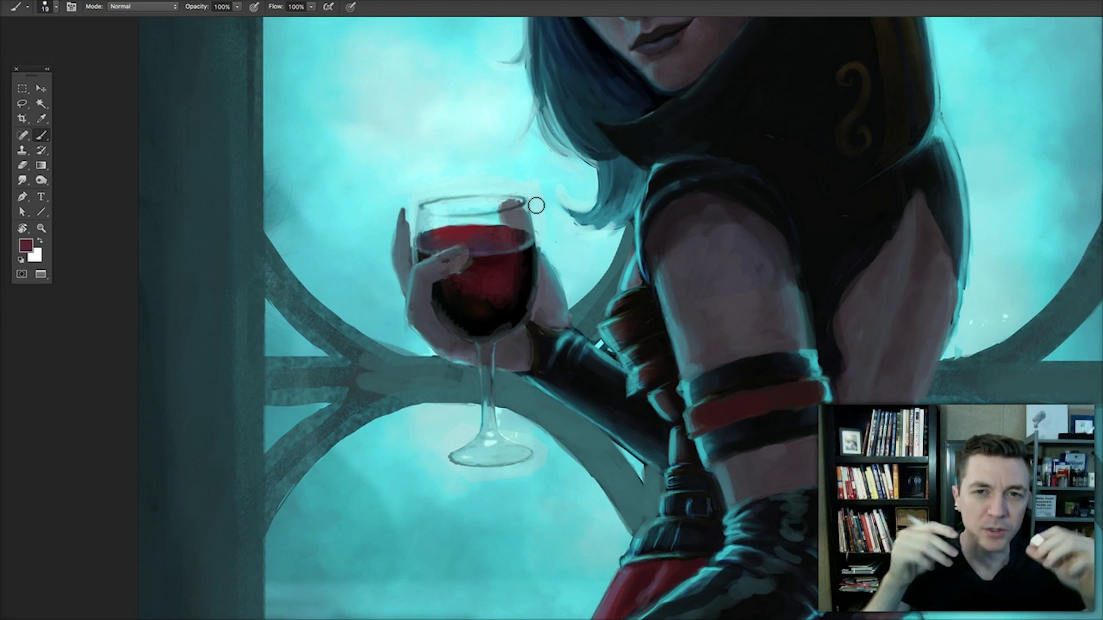
- Brush along the glass foot and around its edges, painting wine over the glass's left side
mouse_move(492, 460)
mouse_down()
mouse_move(540, 452)
mouse_move(498, 463)
mouse_move(465, 462)
mouse_move(477, 446)
mouse_move(459, 454)
mouse_move(485, 474)
mouse_move(524, 451)
mouse_move(494, 370)
mouse_move(507, 425)
mouse_up()
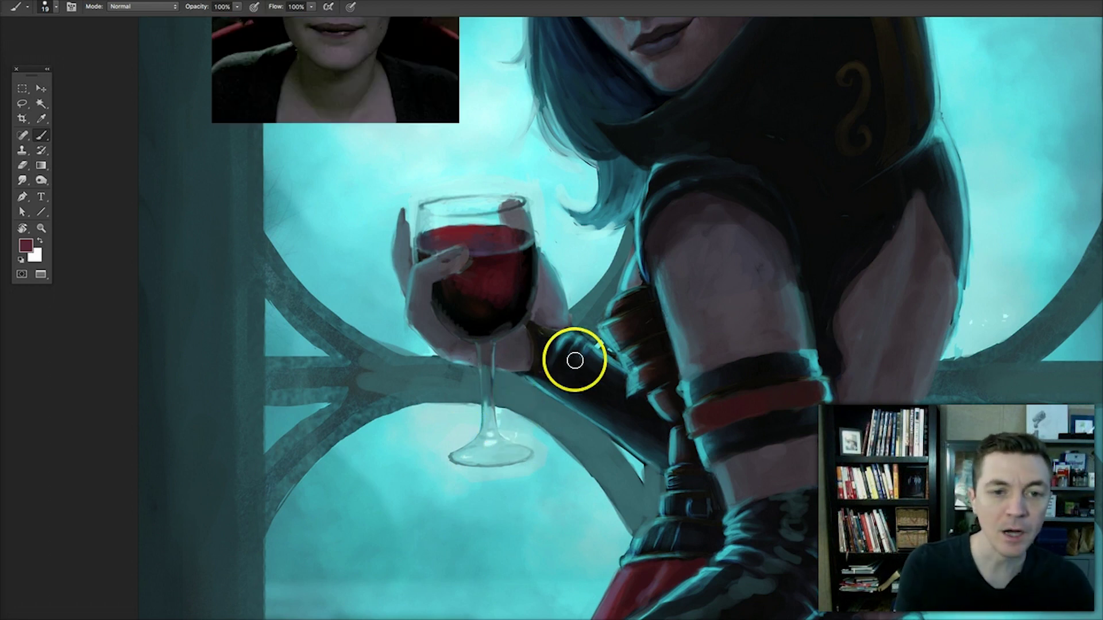
drag(538, 301, 536, 399)
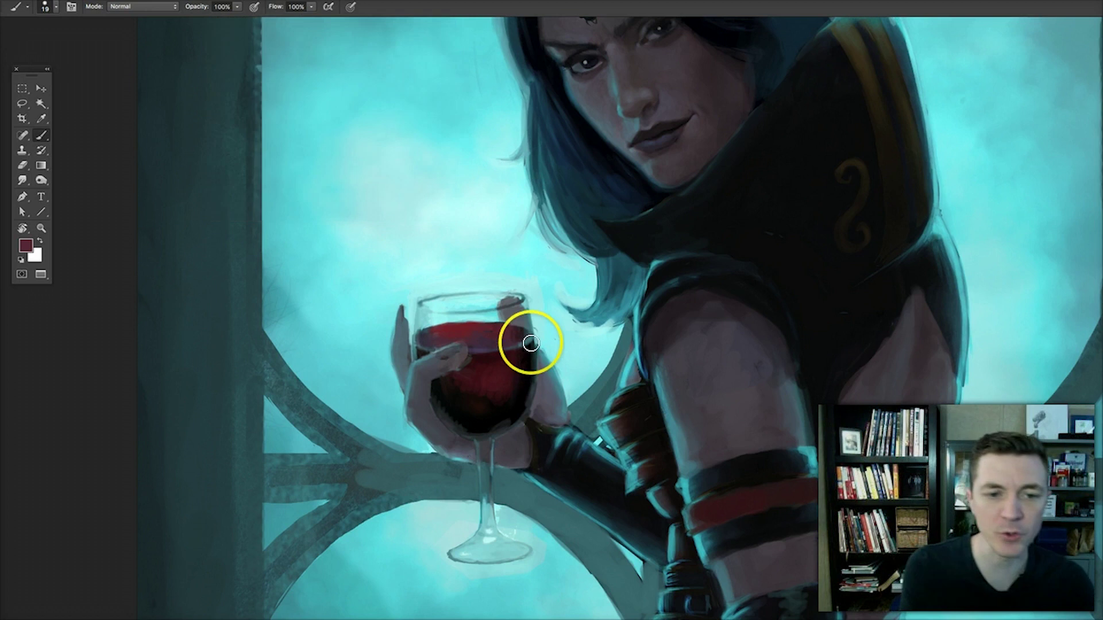
mouse_move(422, 349)
mouse_down()
mouse_move(449, 330)
mouse_move(437, 332)
mouse_move(485, 342)
mouse_move(491, 394)
mouse_move(529, 369)
mouse_up()
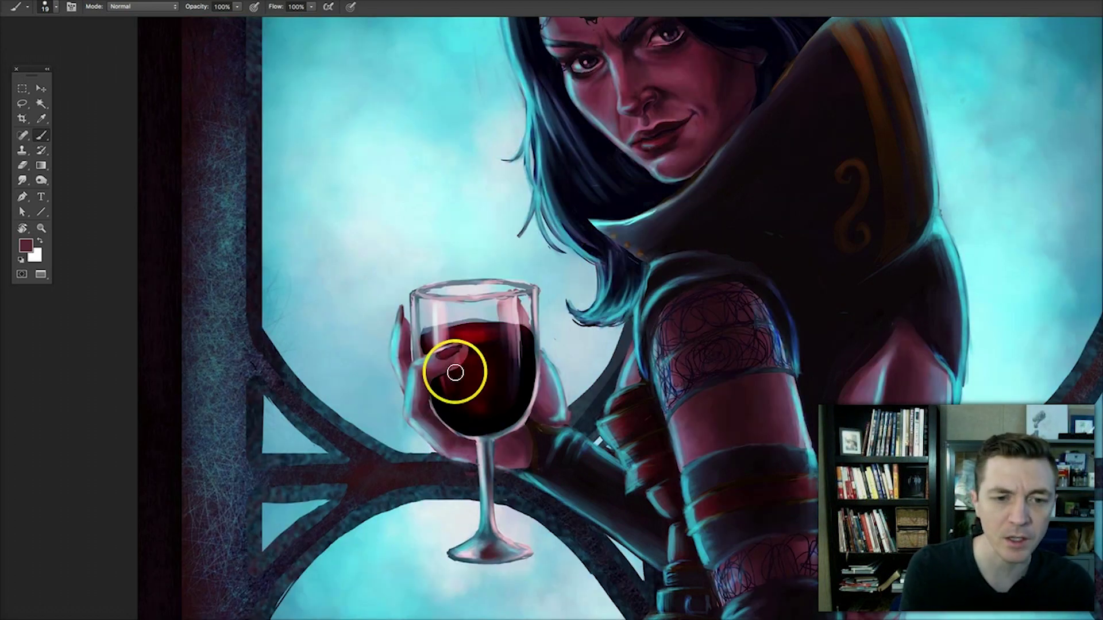
mouse_move(454, 374)
mouse_down()
mouse_move(486, 351)
mouse_move(443, 338)
mouse_move(519, 333)
mouse_move(509, 339)
mouse_move(512, 378)
mouse_move(485, 404)
mouse_move(497, 373)
mouse_up()
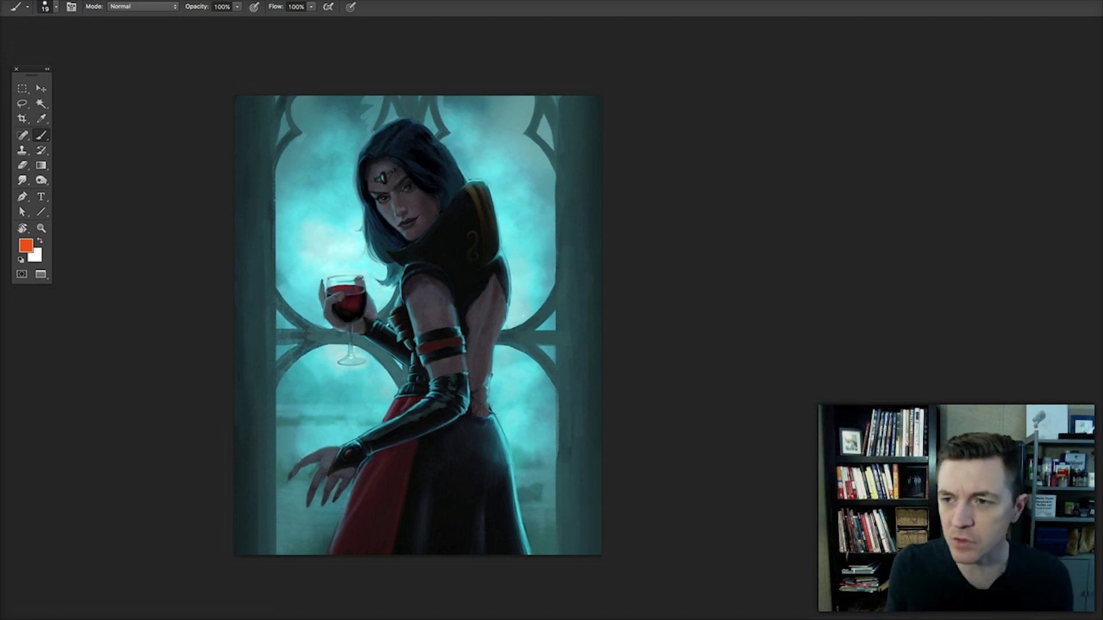
- Zoom in and outline the armband, the waist seam and the skirt edge in orange
key(ctrl+plus)
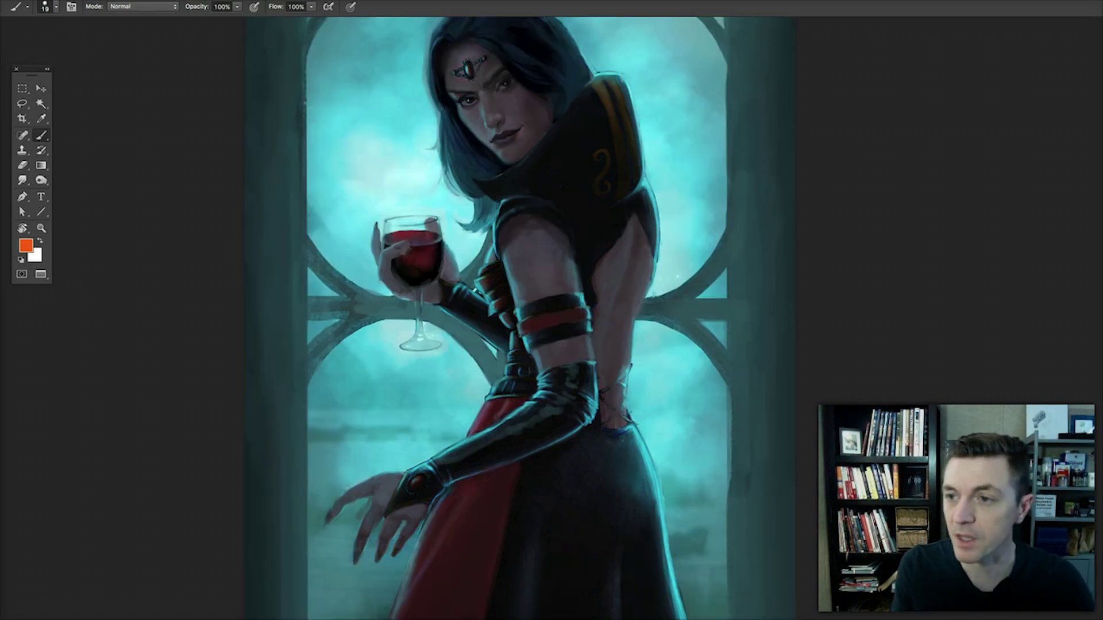
mouse_move(519, 308)
mouse_down()
mouse_move(585, 295)
mouse_move(593, 310)
mouse_move(594, 336)
mouse_move(523, 349)
mouse_up()
mouse_move(536, 310)
mouse_down()
mouse_move(584, 305)
mouse_move(528, 336)
mouse_up()
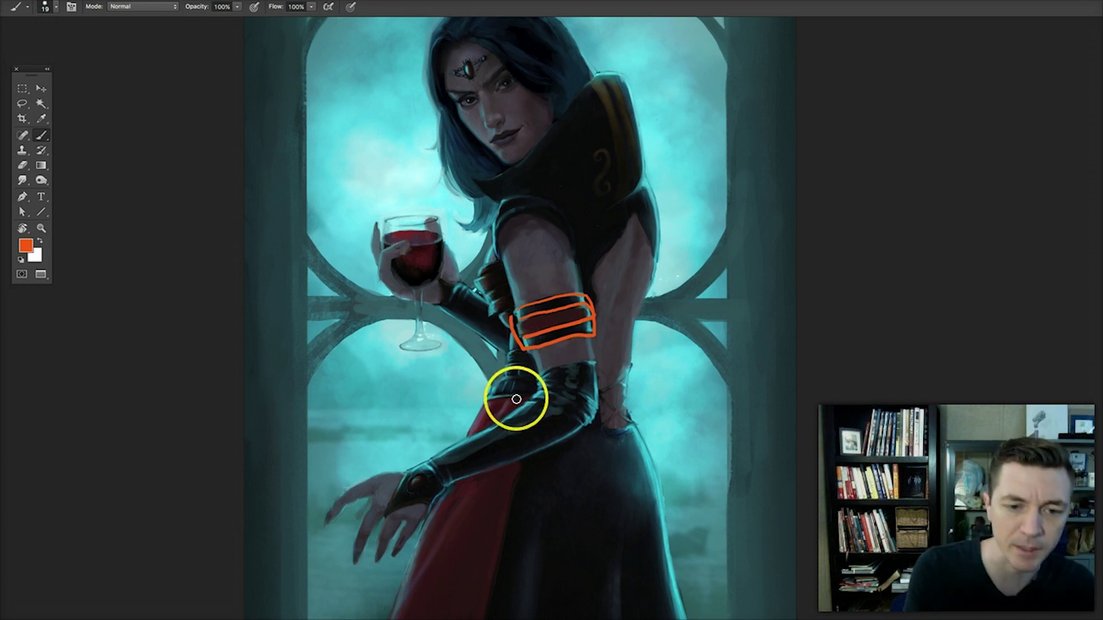
drag(488, 401, 524, 401)
drag(520, 457, 491, 613)
- Sketch a taller hooked collar over the shoulder in orange, then select all and delete the markup
drag(559, 264, 530, 355)
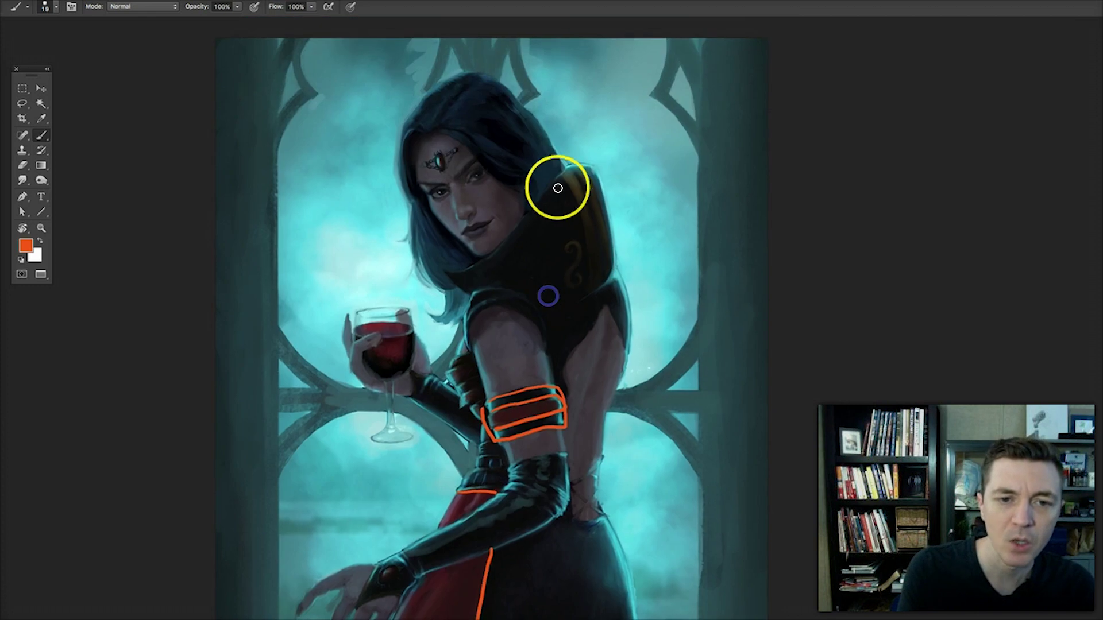
mouse_move(596, 166)
mouse_down()
mouse_move(565, 163)
mouse_move(462, 284)
mouse_up()
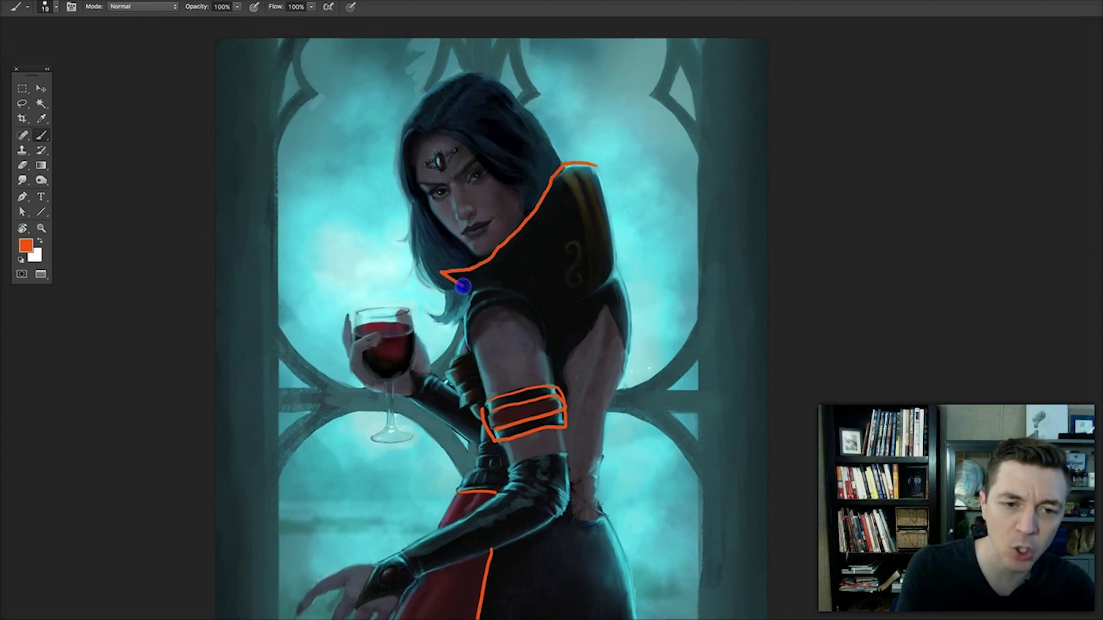
mouse_move(546, 303)
mouse_down()
mouse_move(617, 278)
mouse_move(597, 166)
mouse_up()
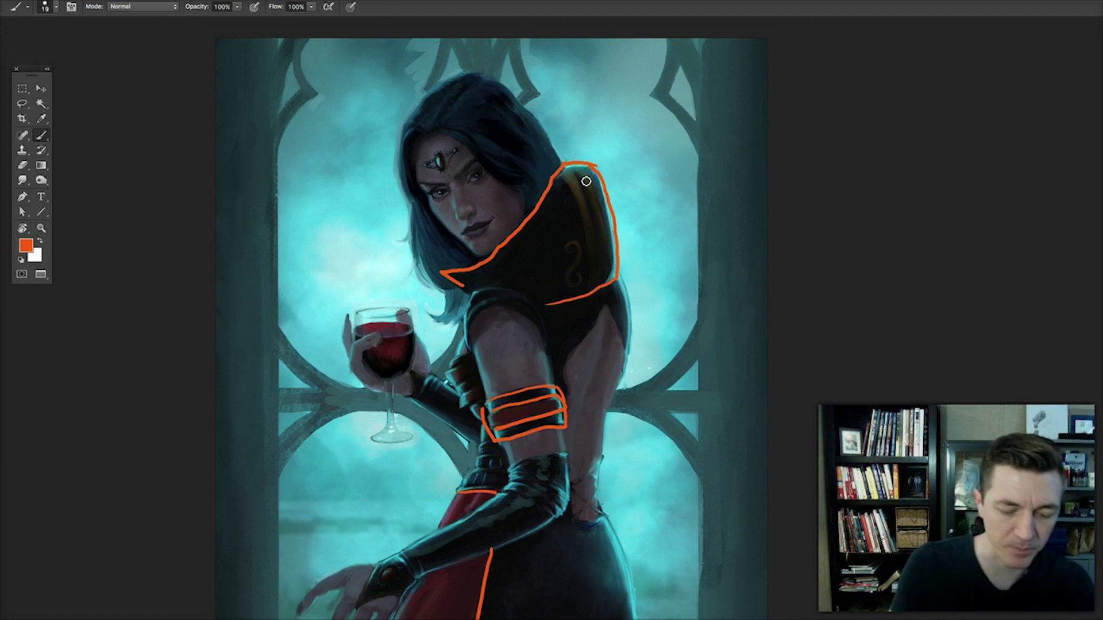
key(super+a)
key(Delete)
- Clear the old markup and sketch orange looping ornaments along the collar's top, lower and right edges
key(super+d)
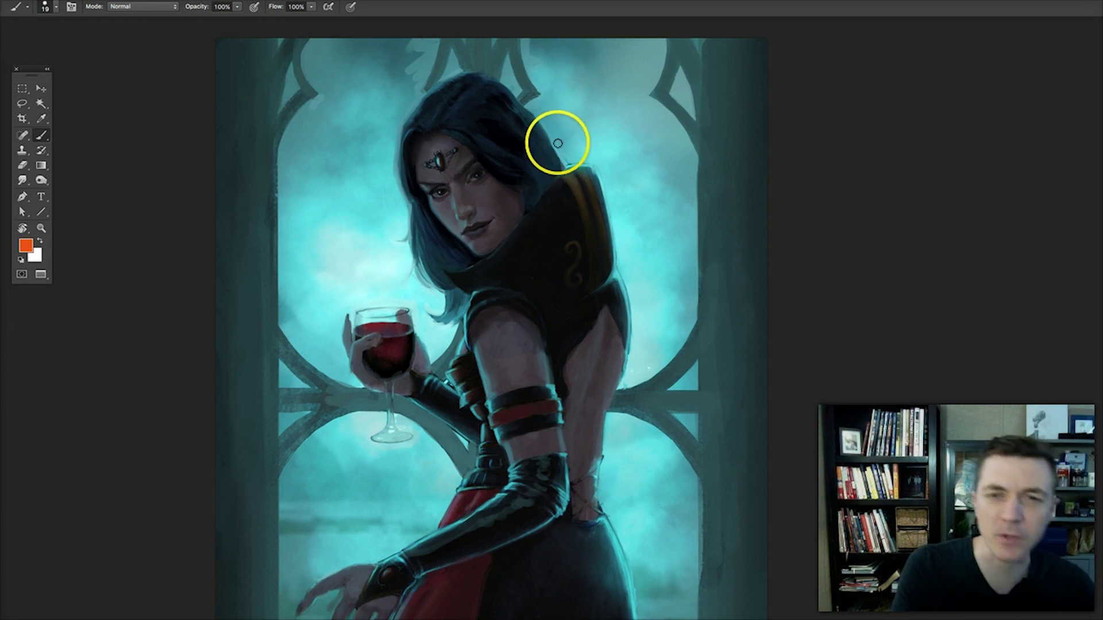
drag(565, 139, 597, 203)
click(568, 158)
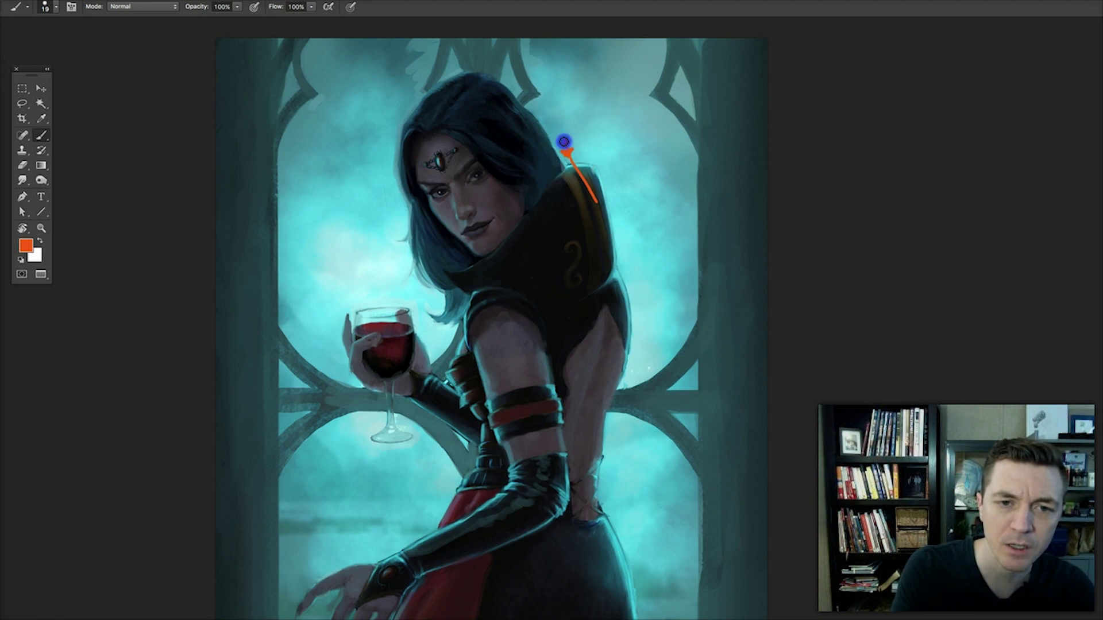
mouse_move(568, 142)
mouse_down()
mouse_move(567, 190)
mouse_move(581, 171)
mouse_move(590, 178)
mouse_move(568, 159)
mouse_move(598, 176)
mouse_move(566, 183)
mouse_move(578, 195)
mouse_move(565, 183)
mouse_move(579, 199)
mouse_move(546, 186)
mouse_move(557, 196)
mouse_move(543, 215)
mouse_move(557, 216)
mouse_move(545, 214)
mouse_move(538, 243)
mouse_move(512, 233)
mouse_move(509, 245)
mouse_move(507, 232)
mouse_move(508, 246)
mouse_move(524, 245)
mouse_move(465, 270)
mouse_move(510, 256)
mouse_up()
click(577, 189)
mouse_move(559, 221)
mouse_down()
mouse_move(580, 211)
mouse_move(597, 227)
mouse_move(576, 208)
mouse_move(575, 236)
mouse_up()
drag(600, 201, 605, 216)
mouse_move(591, 179)
mouse_down()
mouse_move(600, 189)
mouse_move(595, 179)
mouse_up()
- Draw a vertical line and diagonal crisscross lacing strokes across the upper arm
scroll(561, 301, down, 3)
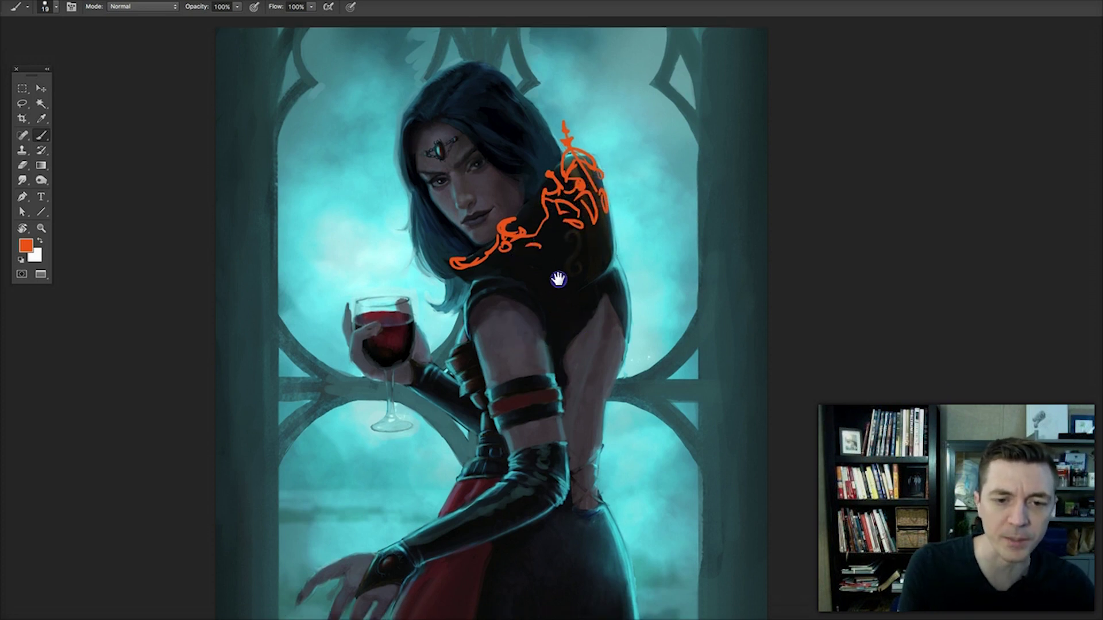
mouse_move(484, 341)
mouse_down()
mouse_move(504, 329)
mouse_move(514, 340)
mouse_move(539, 335)
mouse_up()
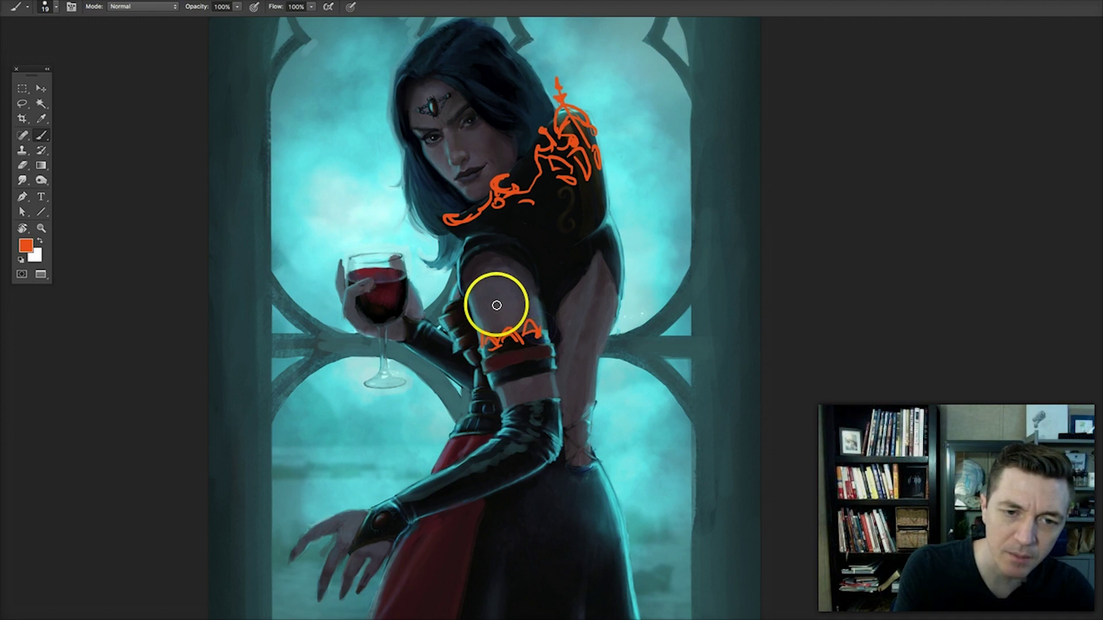
mouse_move(514, 264)
mouse_down()
mouse_move(514, 334)
mouse_move(526, 293)
mouse_move(489, 297)
mouse_move(486, 339)
mouse_up()
drag(467, 282, 526, 329)
drag(494, 272, 542, 325)
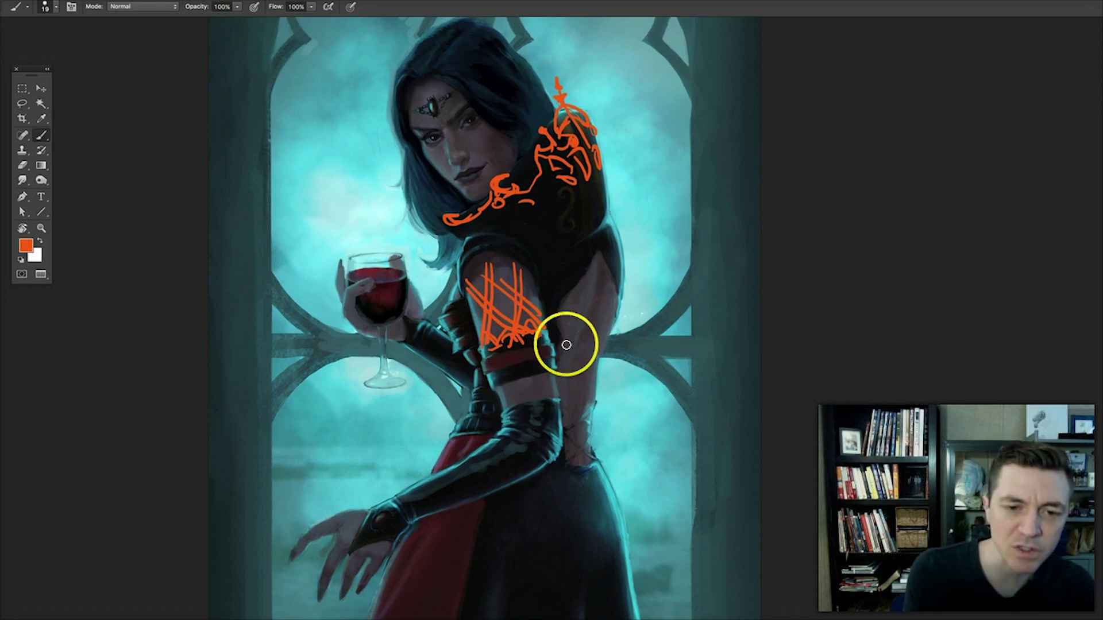
drag(486, 424, 468, 387)
drag(544, 345, 567, 396)
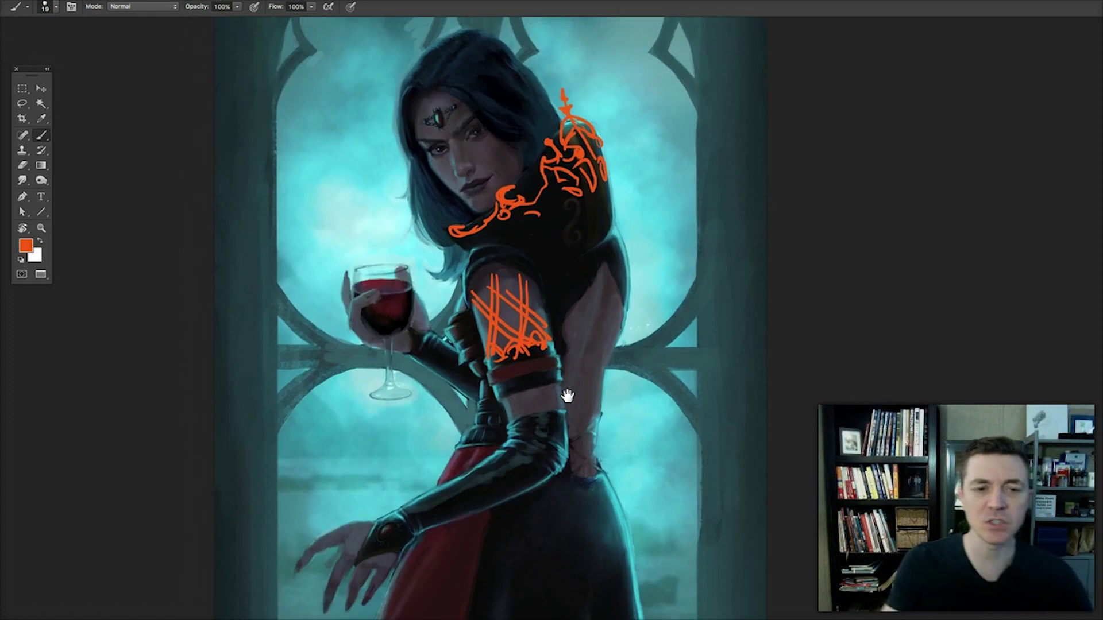
- Zoom in and brush two crossed orange lacing strokes at the lower back, then zoom out to the whole painting
key(super+plus)
mouse_move(553, 278)
mouse_down()
mouse_move(505, 256)
mouse_move(605, 386)
mouse_up()
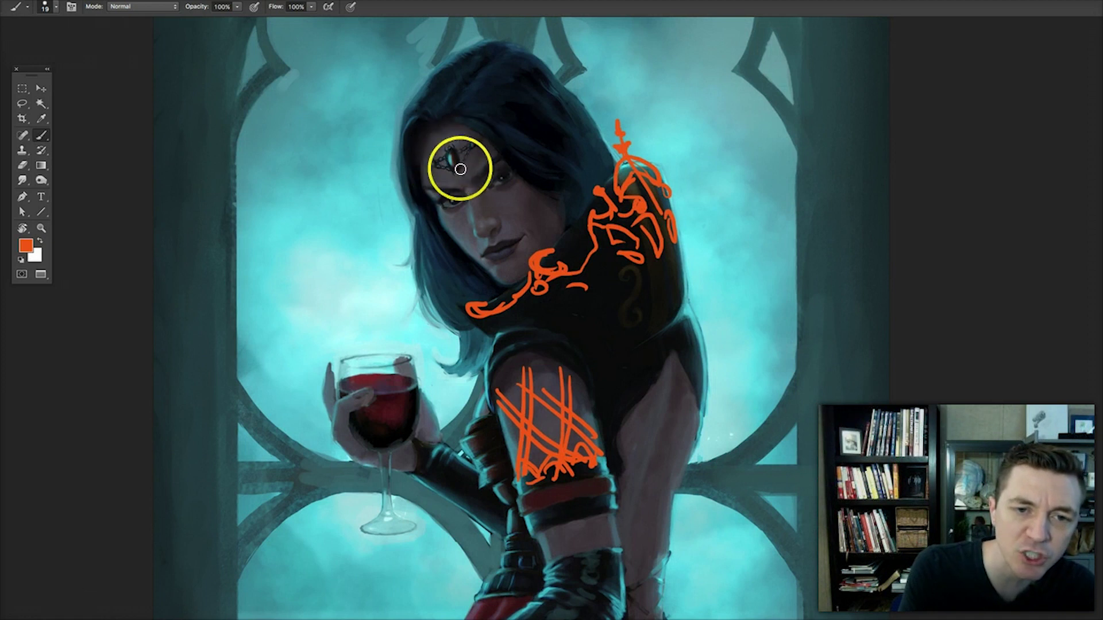
scroll(522, 246, down, 5)
mouse_move(605, 434)
mouse_down()
mouse_move(644, 397)
mouse_move(595, 400)
mouse_move(643, 421)
mouse_up()
mouse_move(608, 476)
mouse_down()
mouse_move(644, 446)
mouse_move(648, 472)
mouse_move(612, 447)
mouse_up()
scroll(473, 122, up, 3)
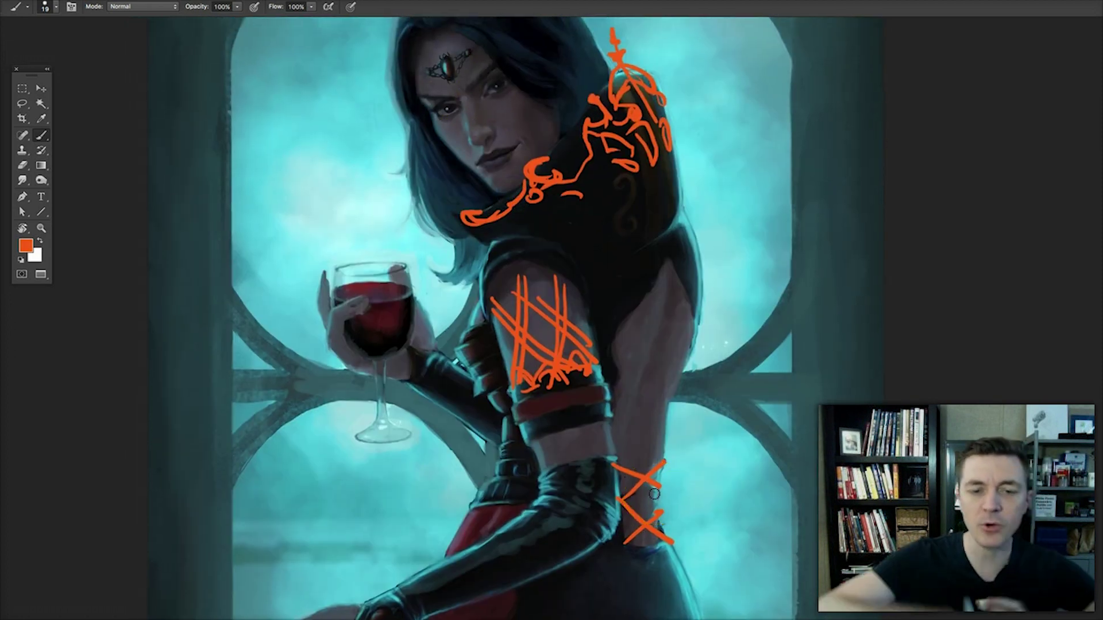
drag(557, 525, 592, 333)
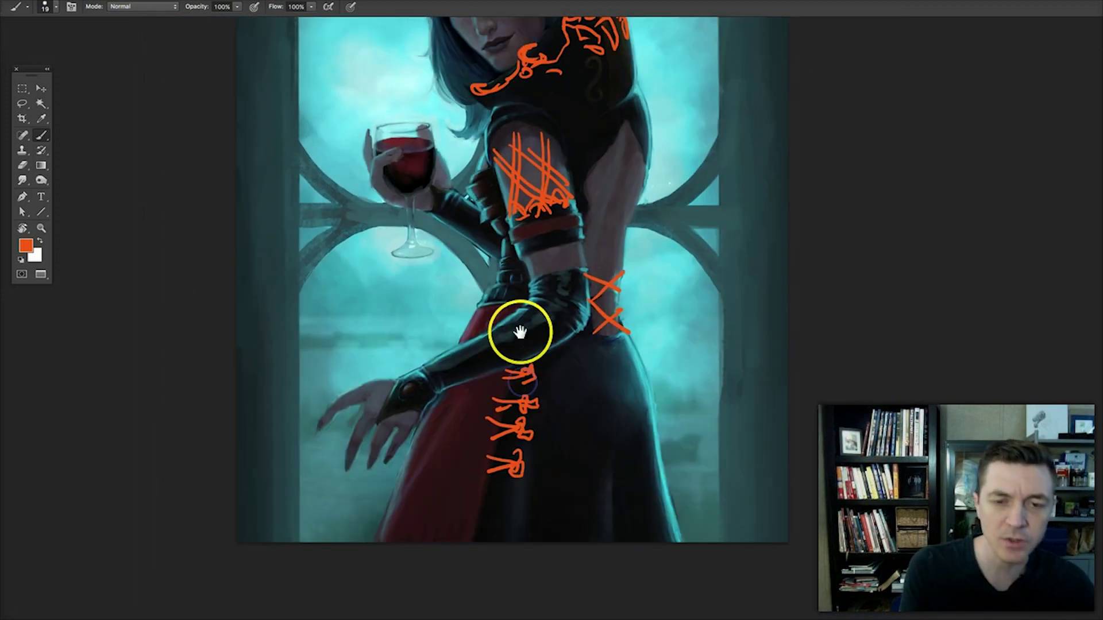
drag(520, 377, 519, 441)
key(ctrl+minus)
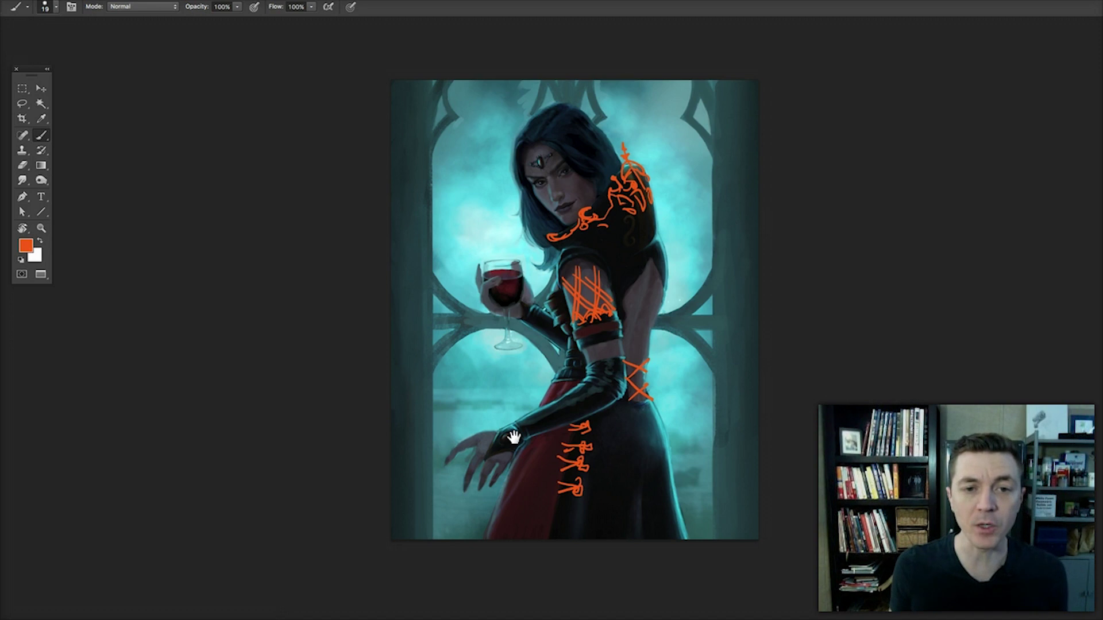
- Flip to the finished purple-toned version for comparison, then back to the clean teal painting
key(ctrl+Tab)
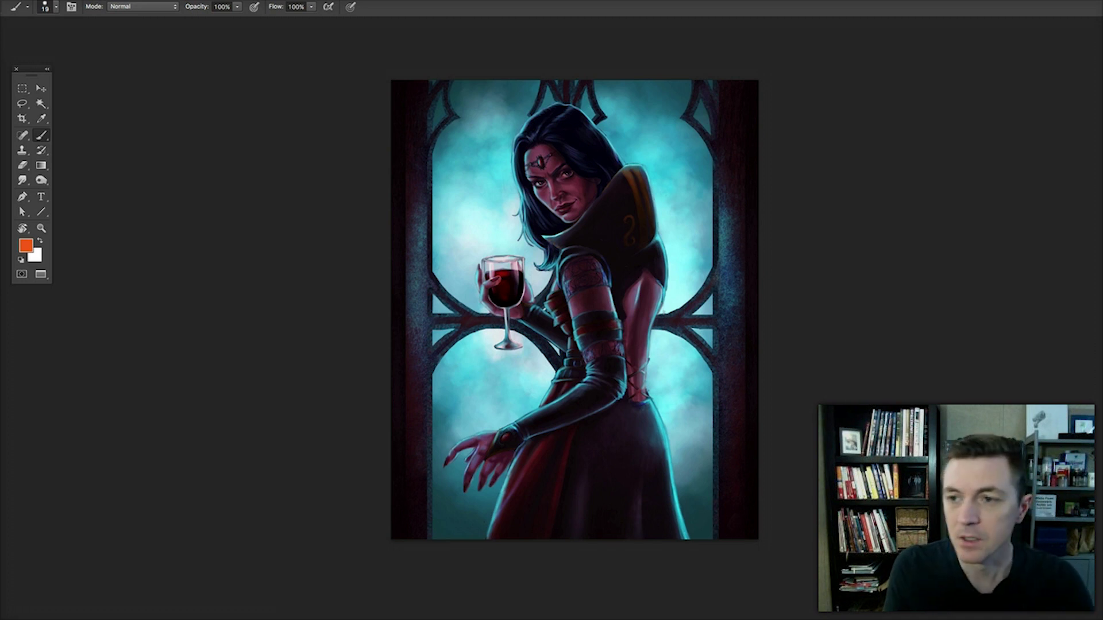
key(ctrl+Tab)
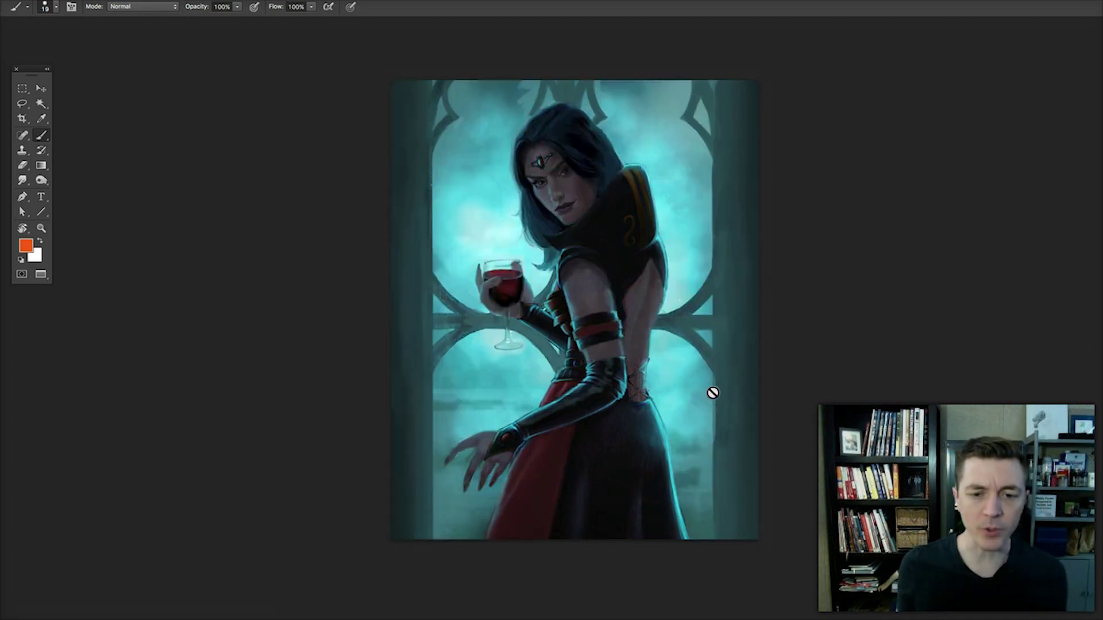